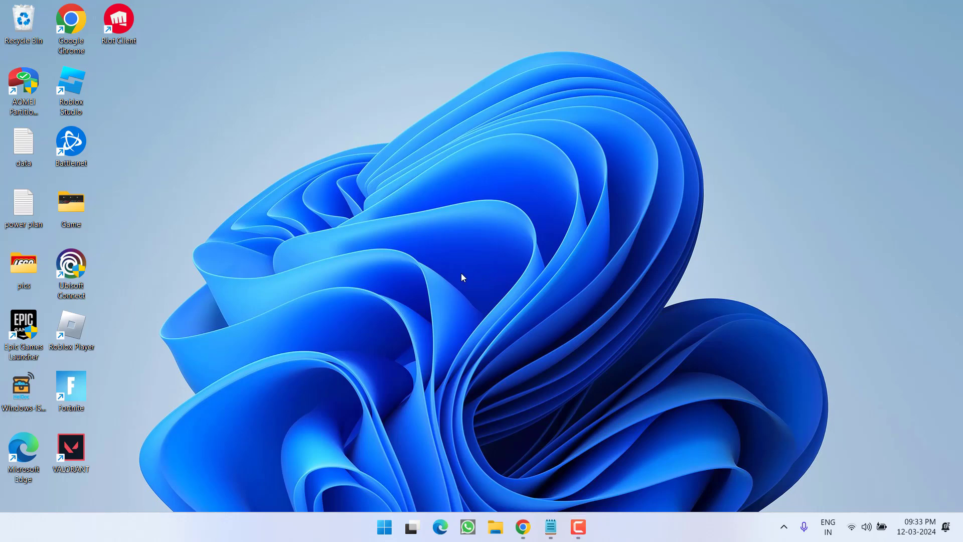
# Step: Open the Security properties of the New Volume (G:) drive in This PC
pyautogui.press('super+e')
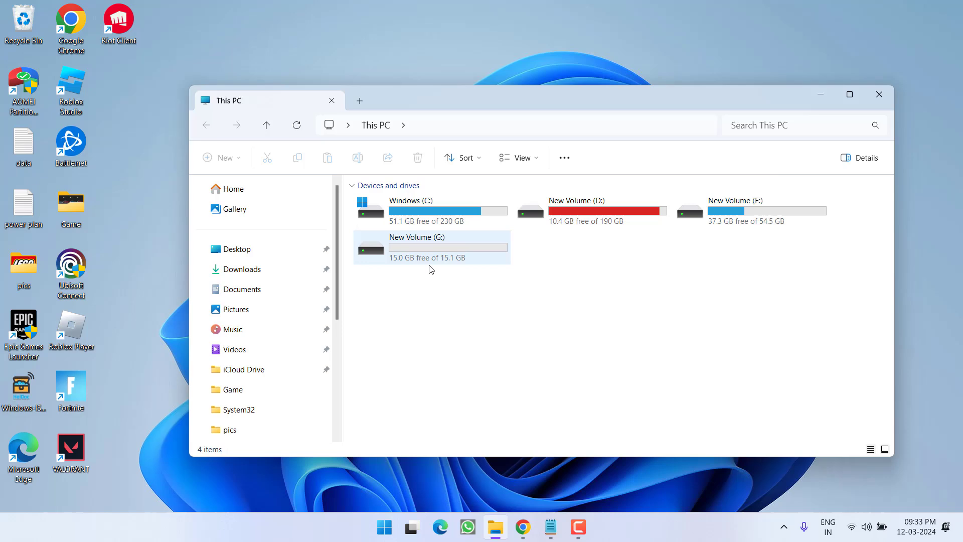
pyautogui.click(405, 249)
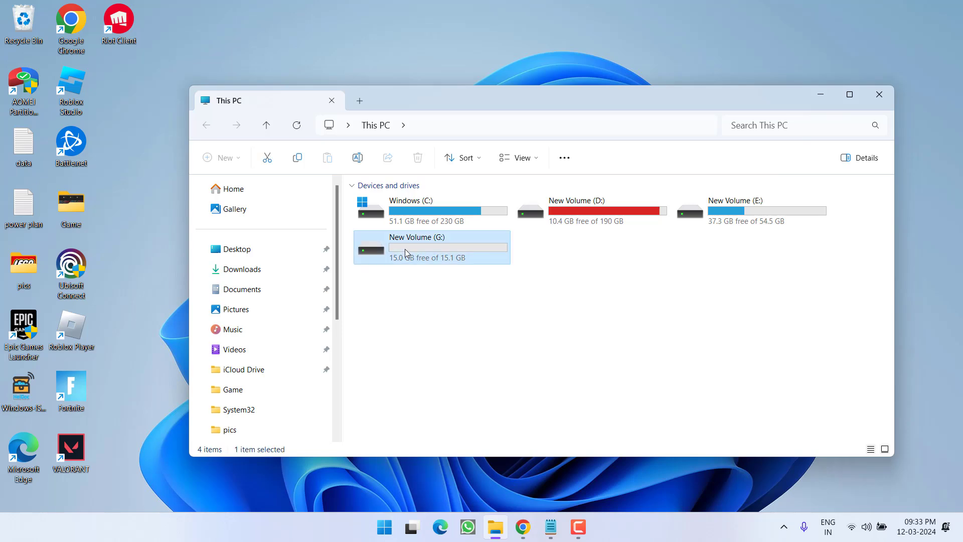
pyautogui.rightClick(405, 249)
pyautogui.click(451, 431)
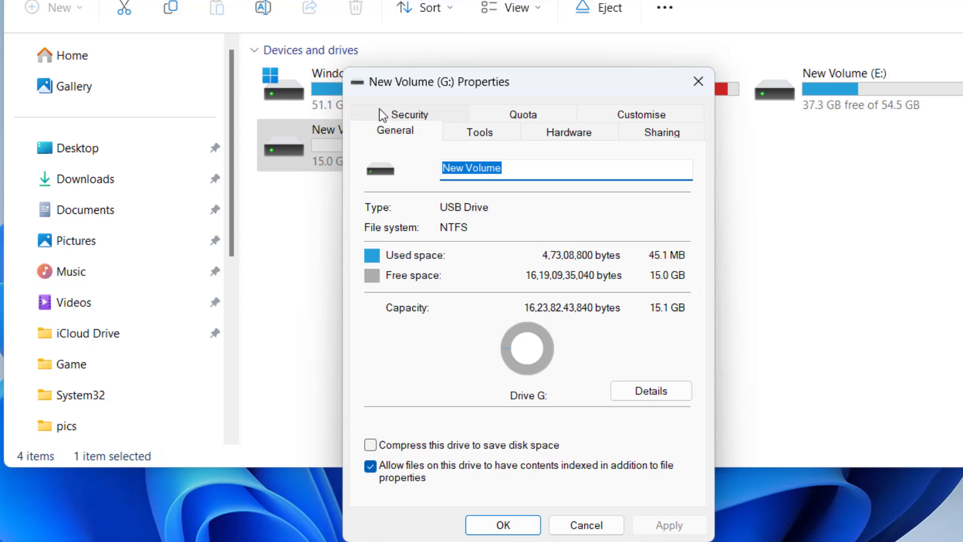
pyautogui.click(381, 112)
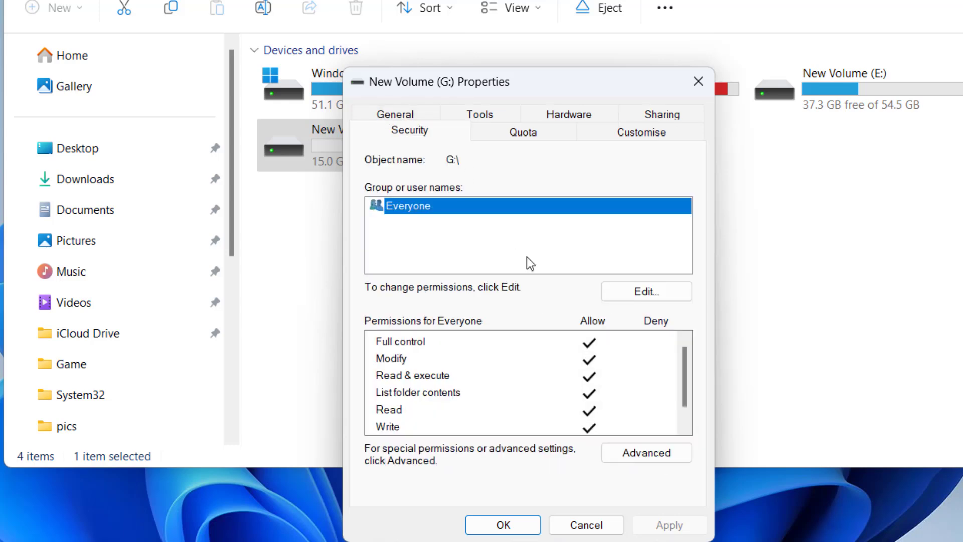
# Step: Verify Everyone has full control of G:, then close the permissions and properties windows
pyautogui.click(646, 291)
pyautogui.click(398, 210)
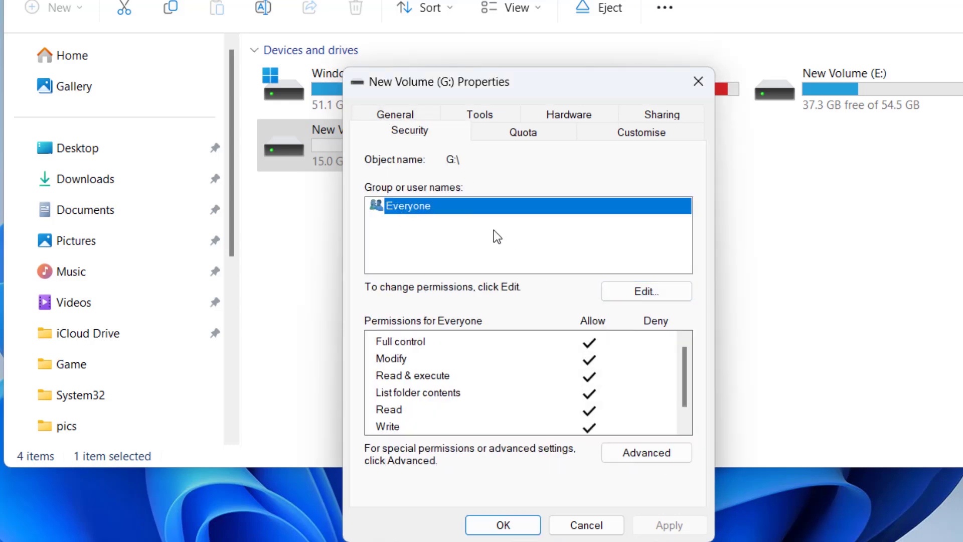
pyautogui.click(643, 296)
pyautogui.scroll(-1, 630, 443)
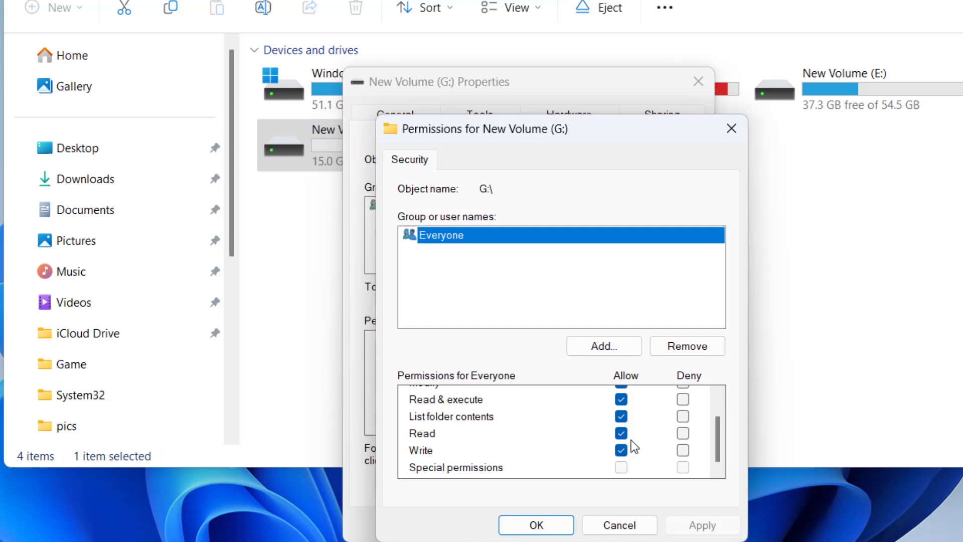
pyautogui.scroll(1, 620, 441)
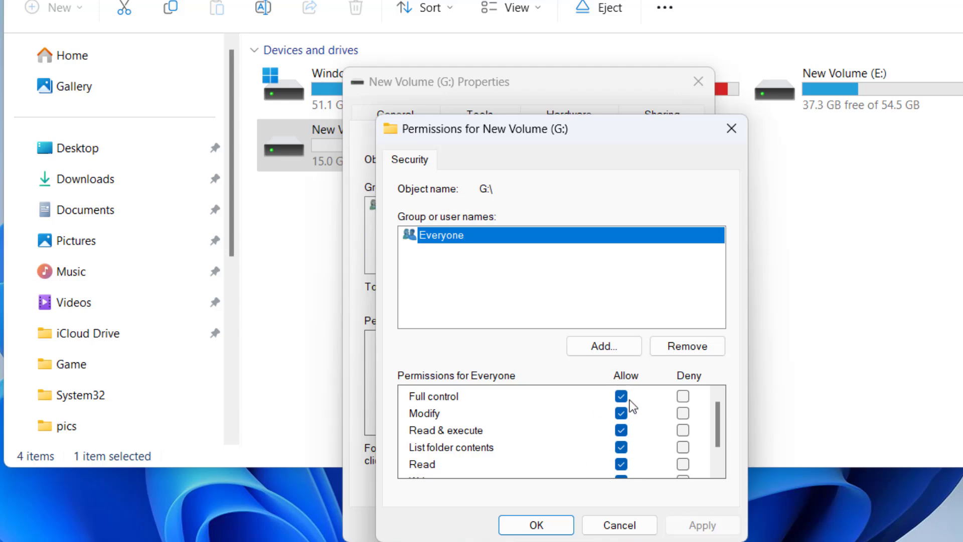
pyautogui.click(537, 525)
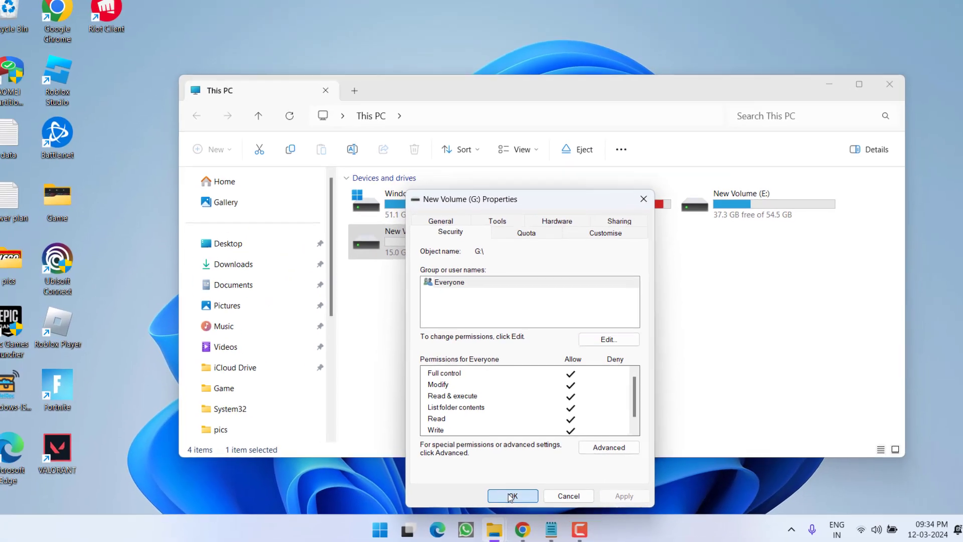
pyautogui.click(505, 523)
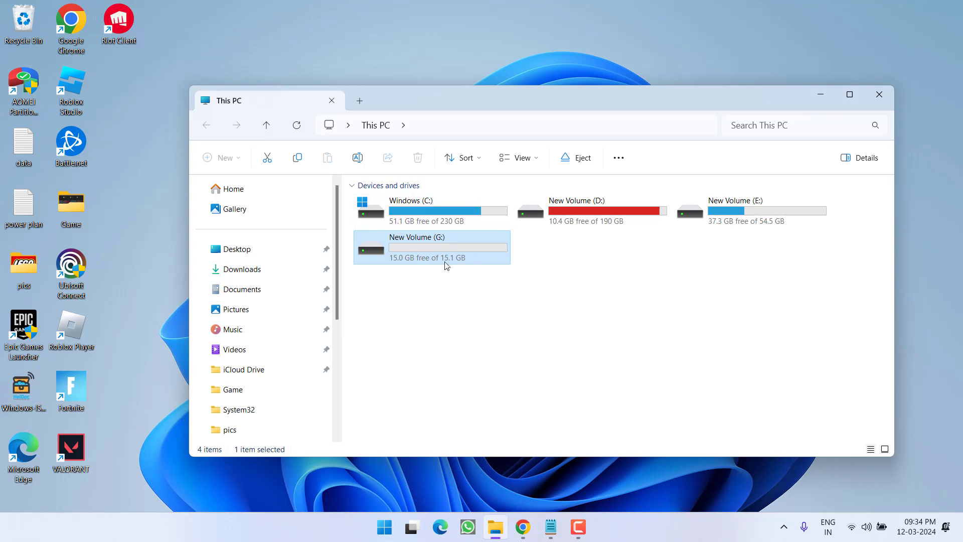
# Step: Download Add_Take_Ownership_to_context_menu.reg from the pasted tenforums link to the Desktop
pyautogui.click(528, 526)
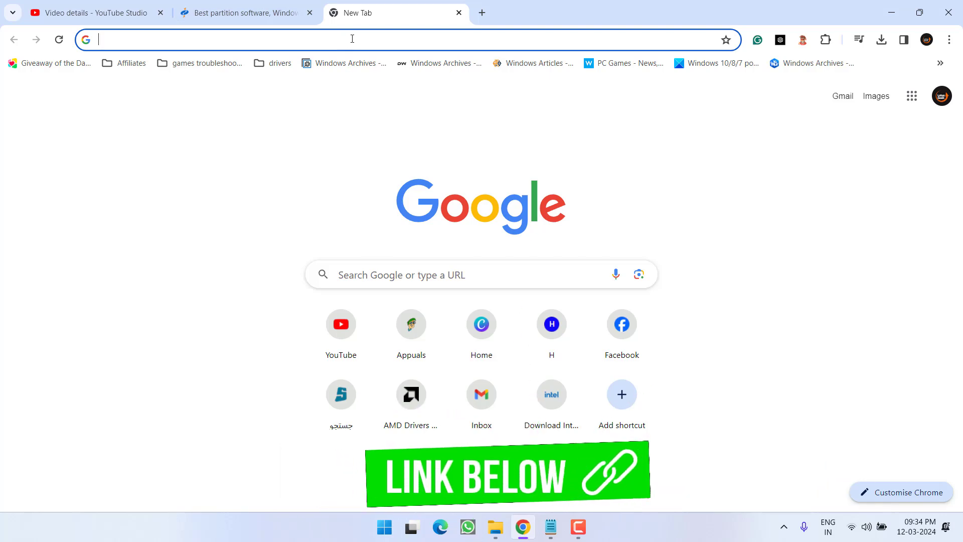
pyautogui.hotkey('ctrl', 'v')
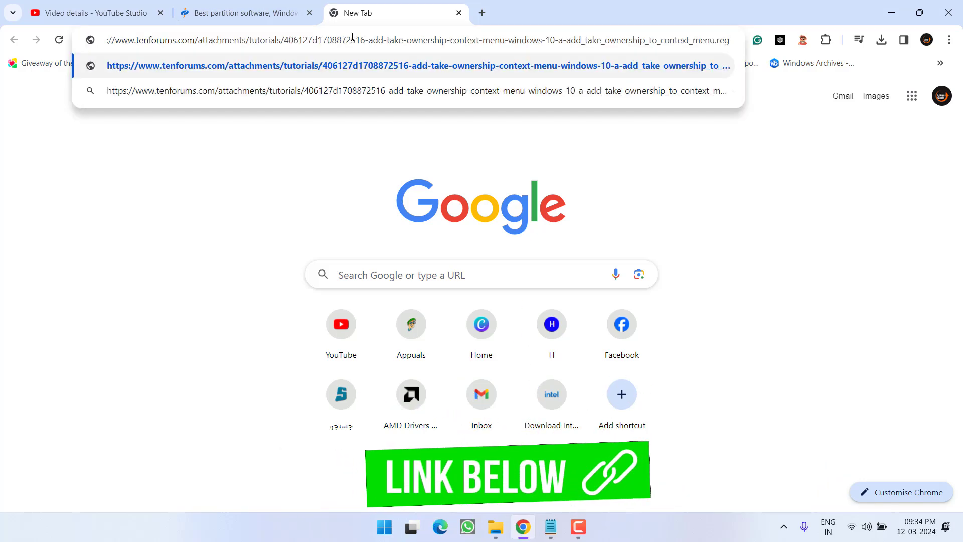
pyautogui.press('Return')
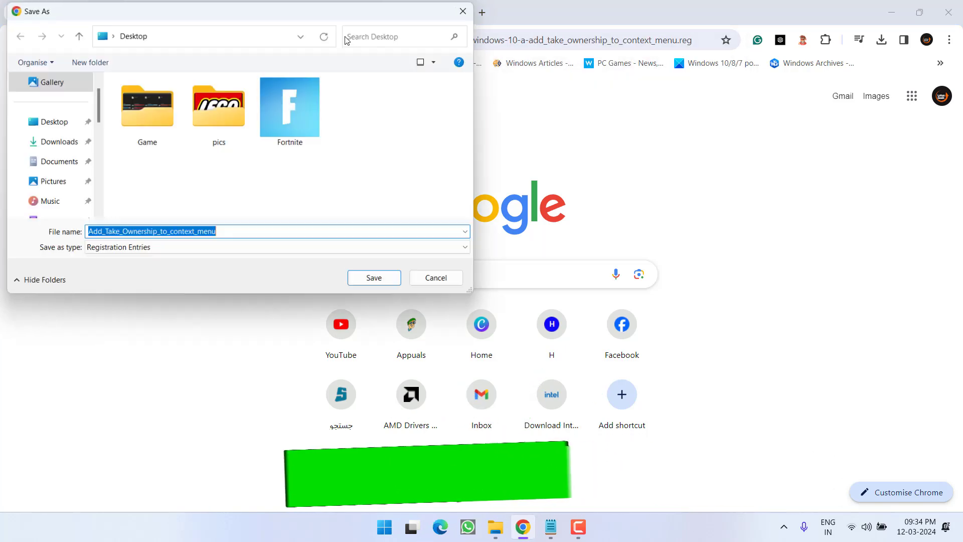
pyautogui.click(59, 121)
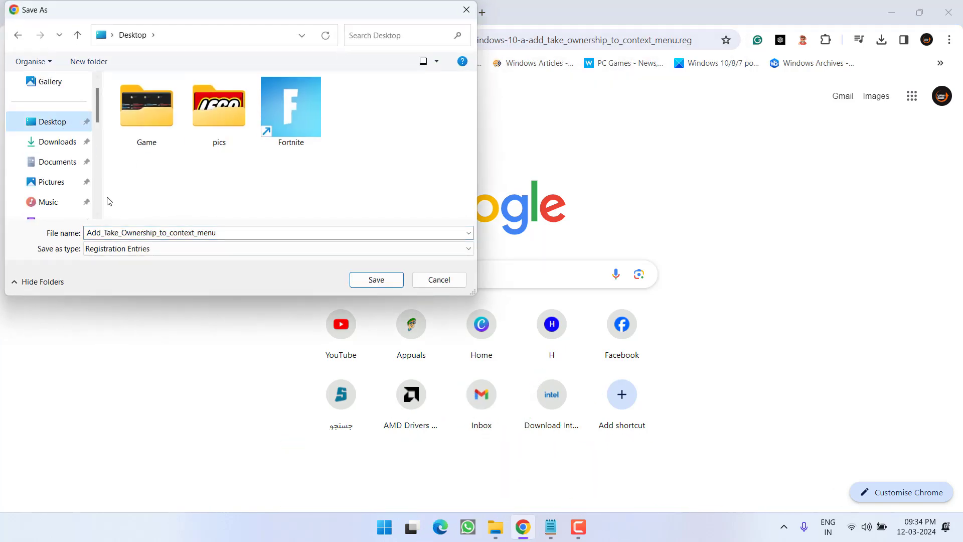
pyautogui.click(377, 280)
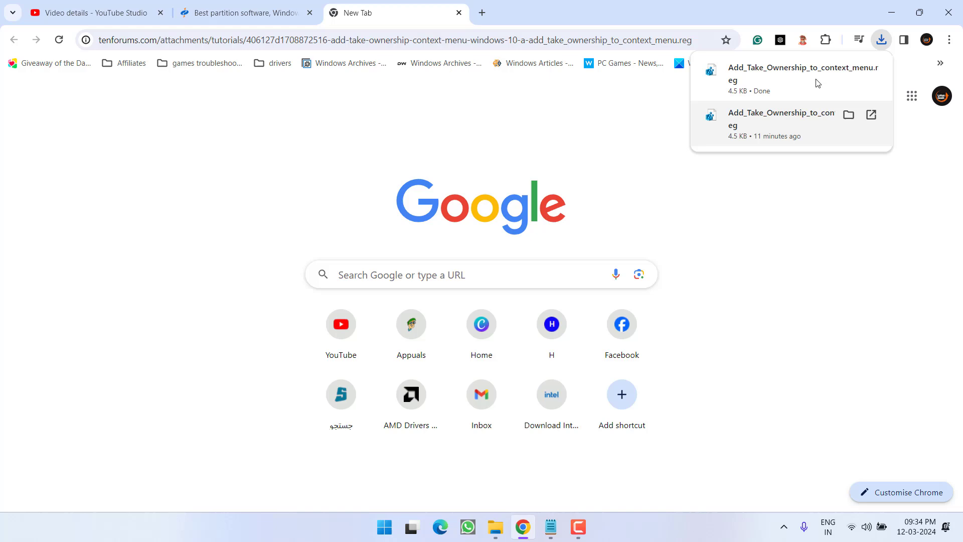
# Step: Merge the Take Ownership .reg file from the Desktop into the registry
pyautogui.click(892, 12)
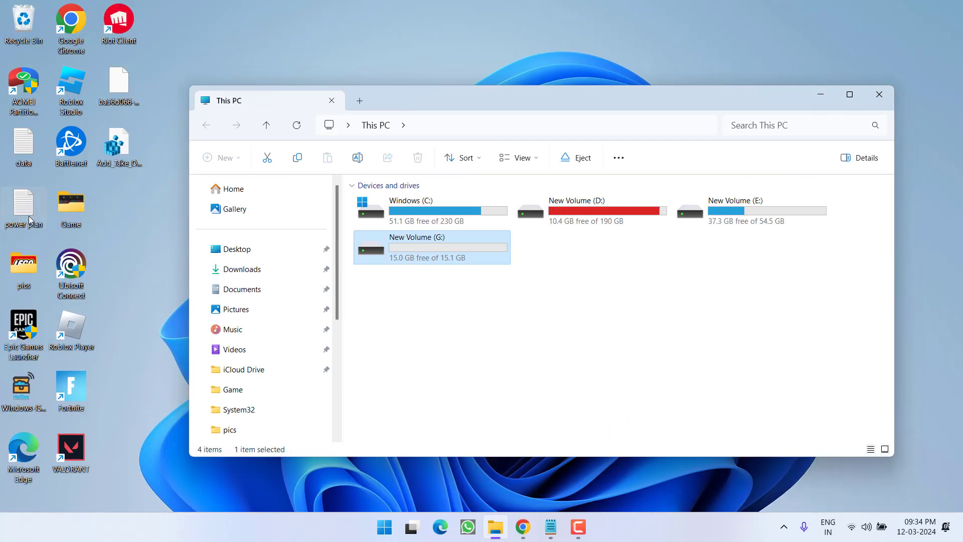
pyautogui.doubleClick(121, 160)
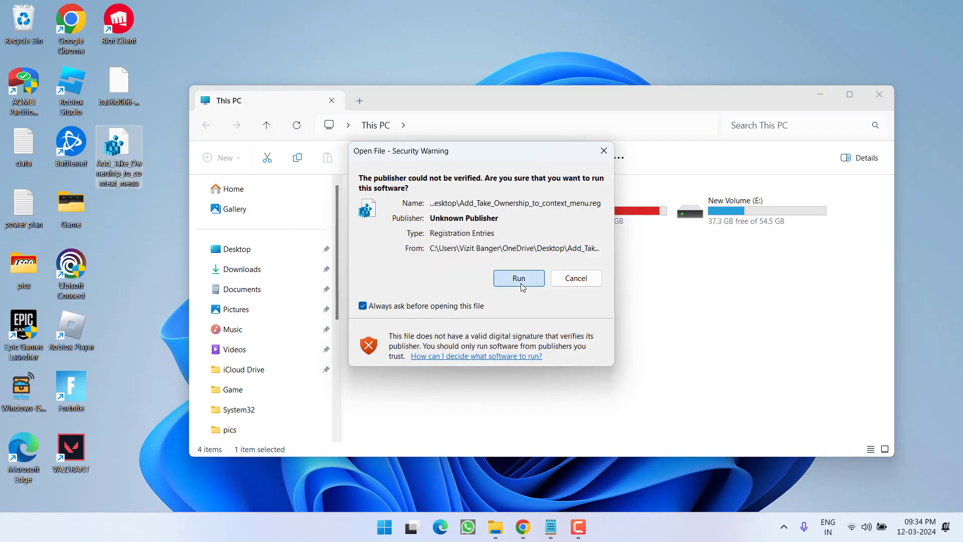
pyautogui.click(520, 281)
pyautogui.click(451, 366)
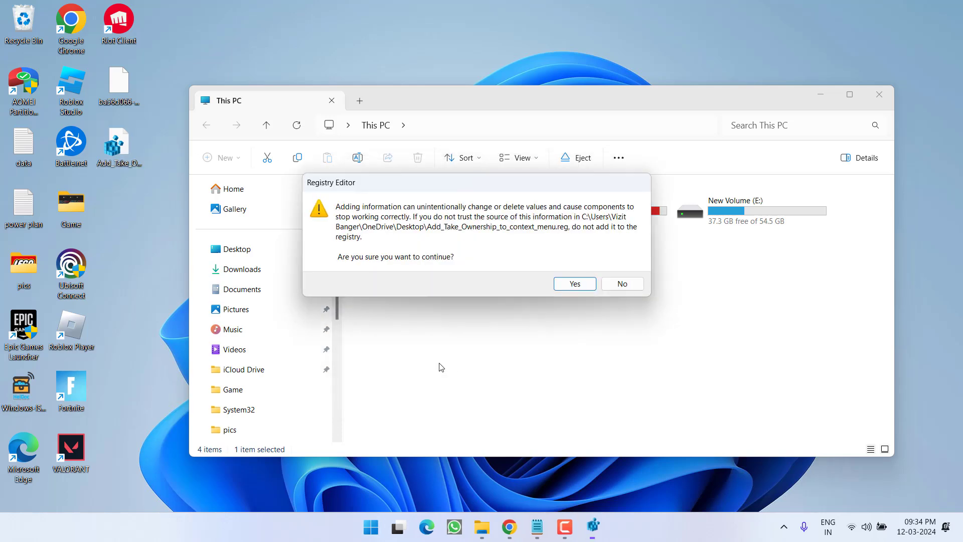
pyautogui.click(588, 287)
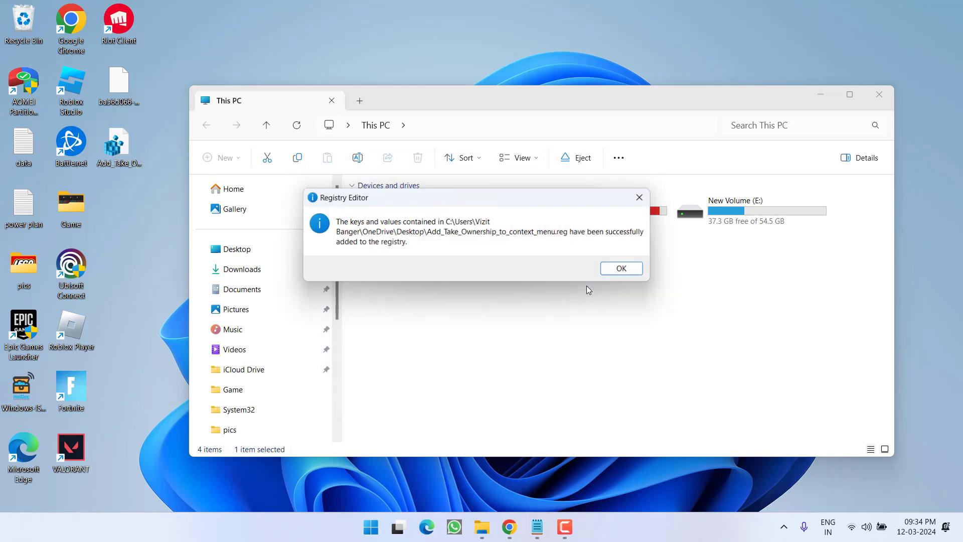
pyautogui.click(620, 266)
# Step: Take ownership of New Volume (G:) as admin, confirm it opens empty, and close Explorer
pyautogui.click(428, 272)
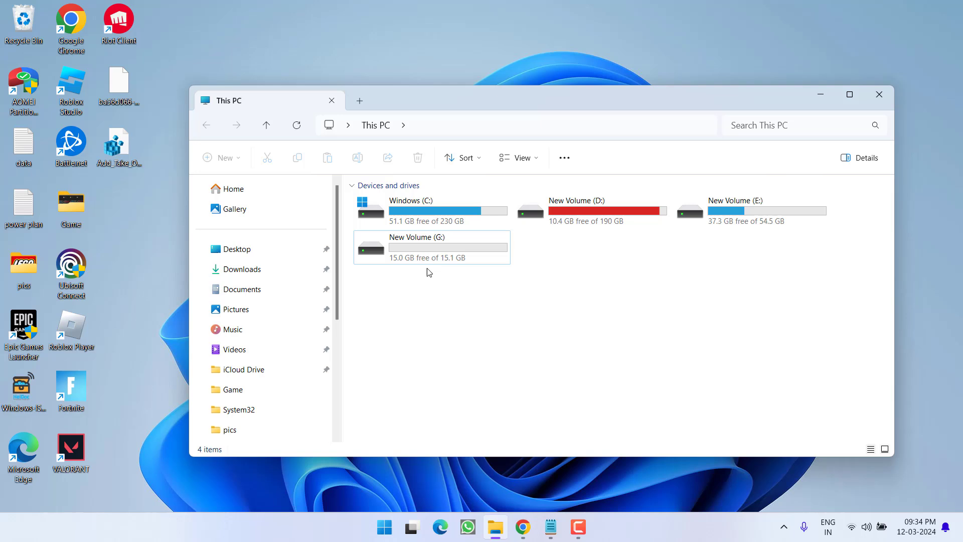
pyautogui.click(417, 251)
pyautogui.rightClick(414, 257)
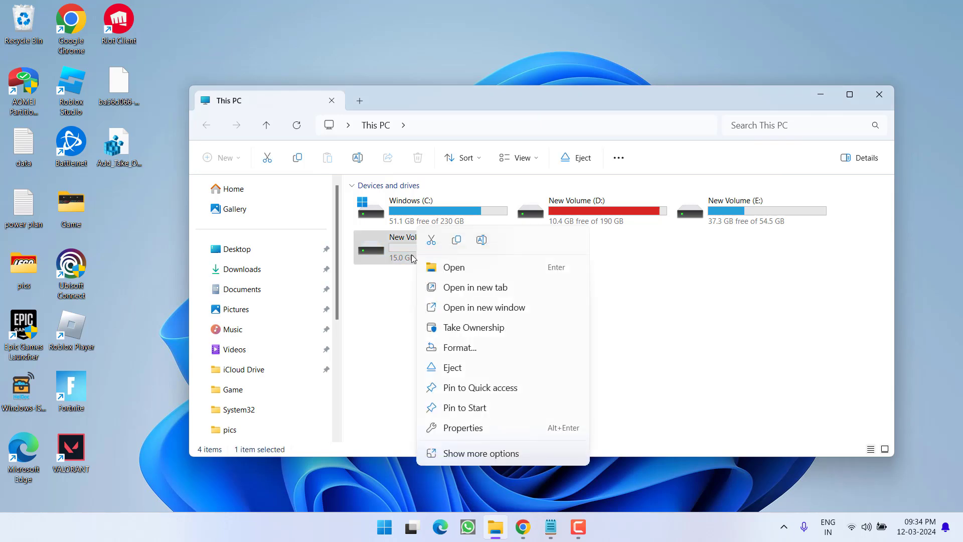
pyautogui.click(495, 319)
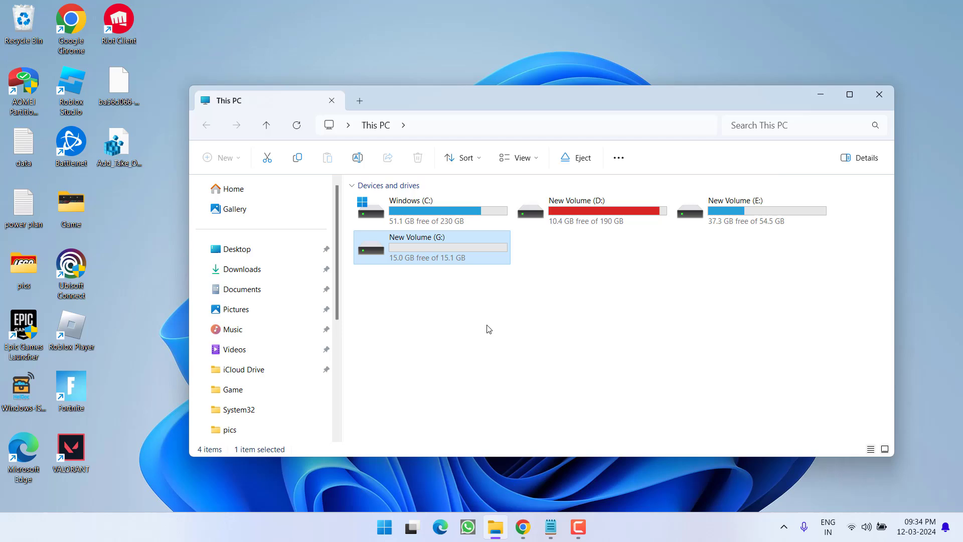
pyautogui.click(474, 406)
pyautogui.doubleClick(455, 253)
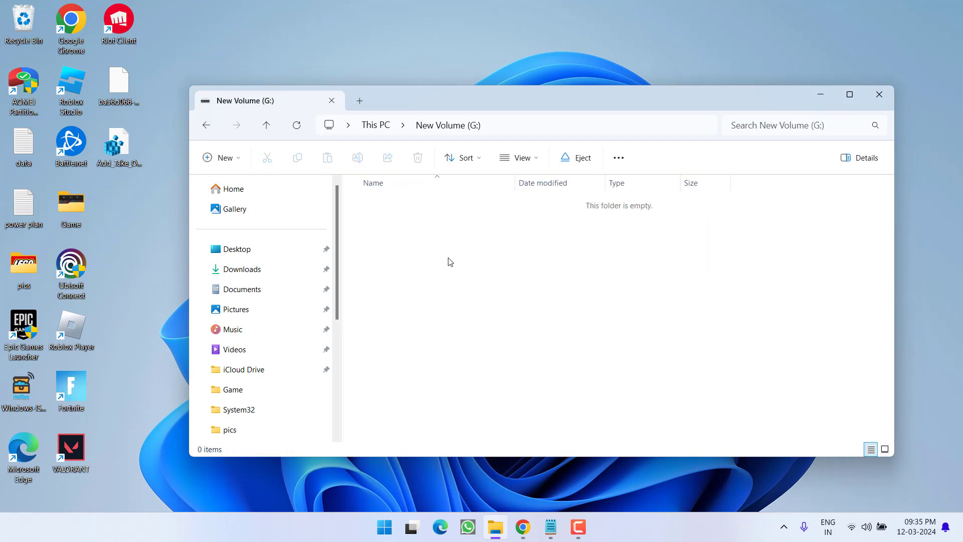
pyautogui.click(880, 94)
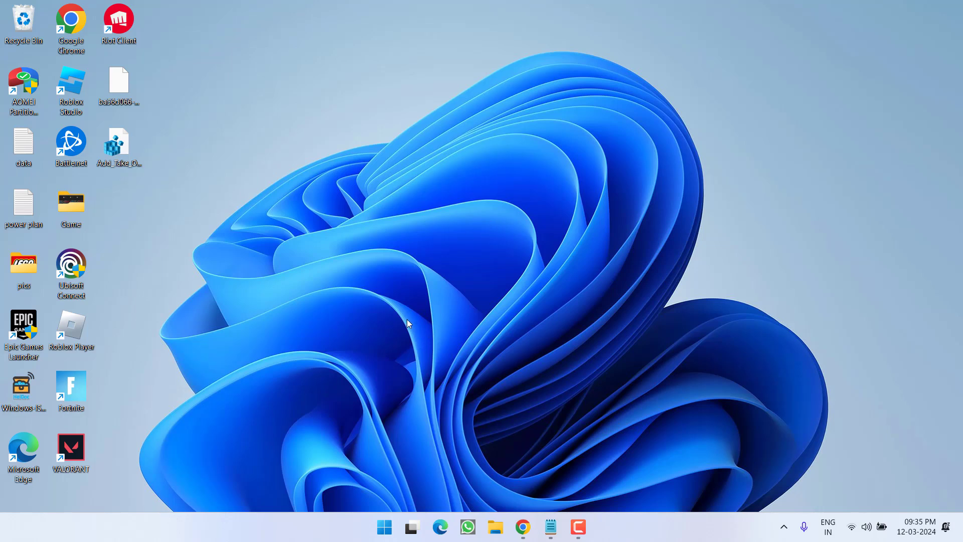
# Step: Open Disk Management from the Win+X menu and rescan the disks
pyautogui.press('super+x')
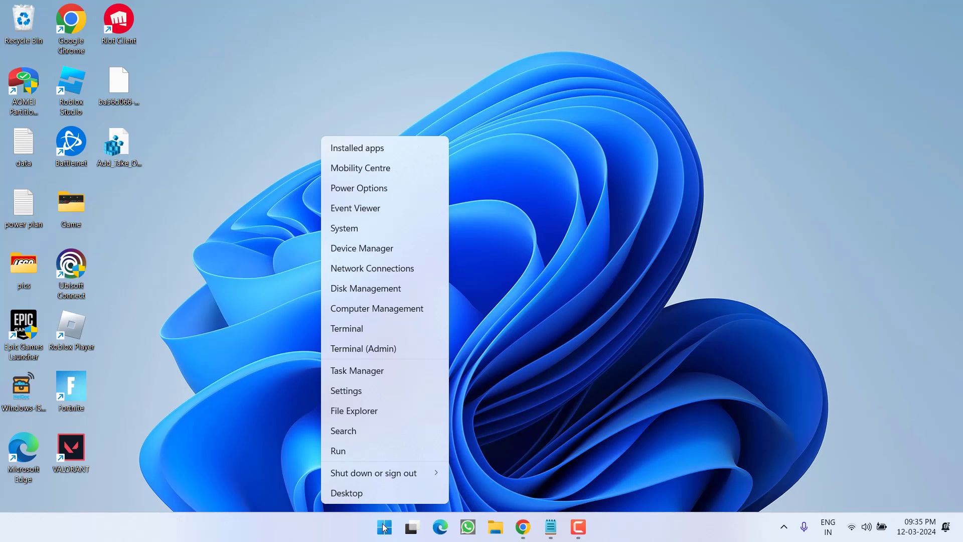
pyautogui.click(400, 288)
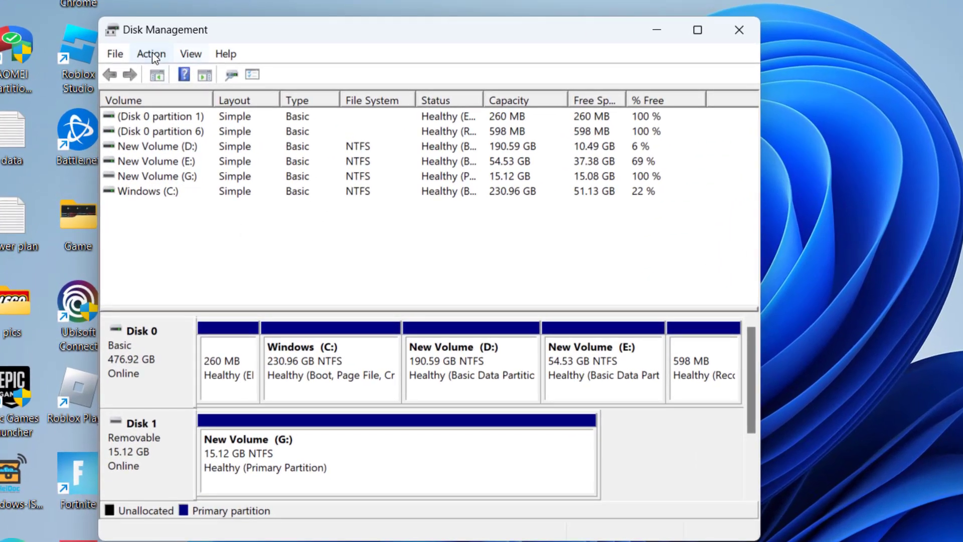
pyautogui.click(150, 54)
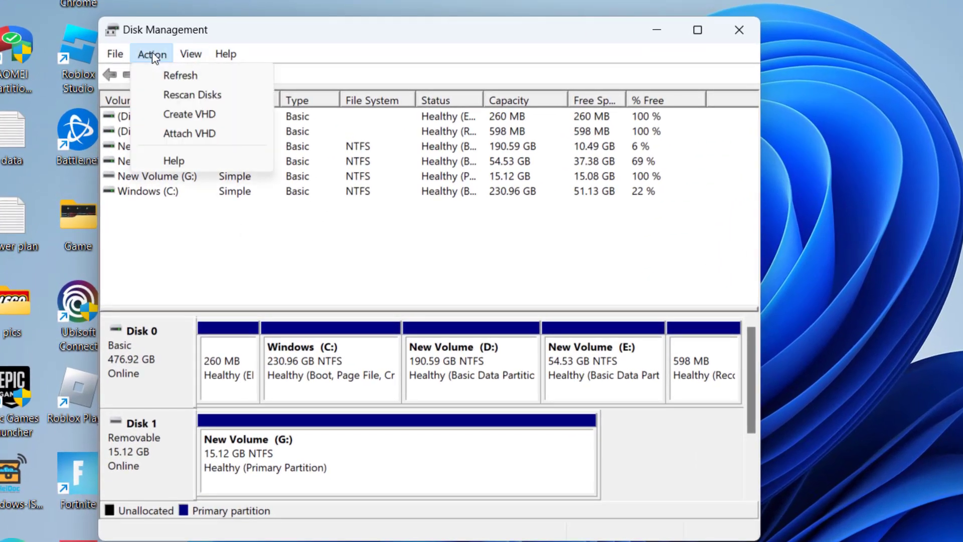
pyautogui.click(206, 96)
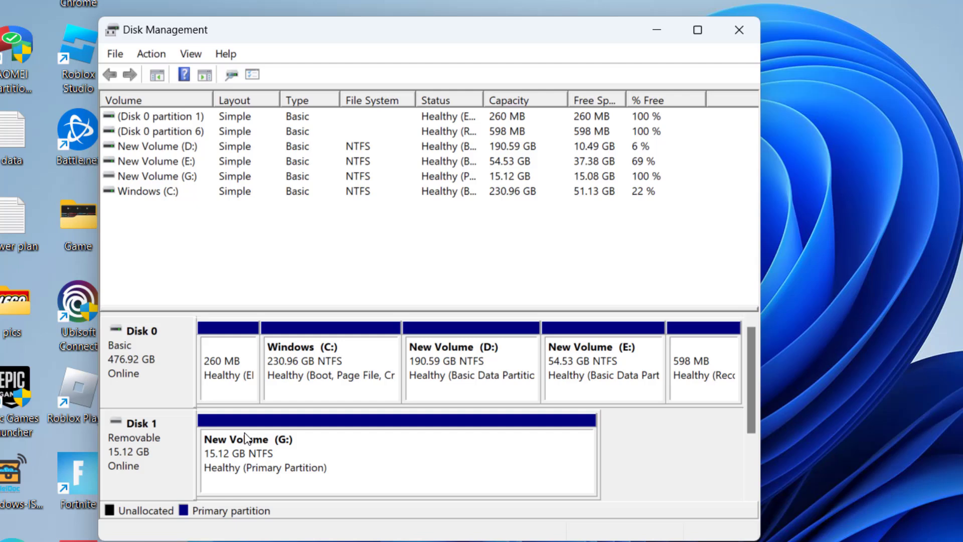
# Step: Change the USB volume's drive letter from G to Z and accept the warning
pyautogui.rightClick(135, 450)
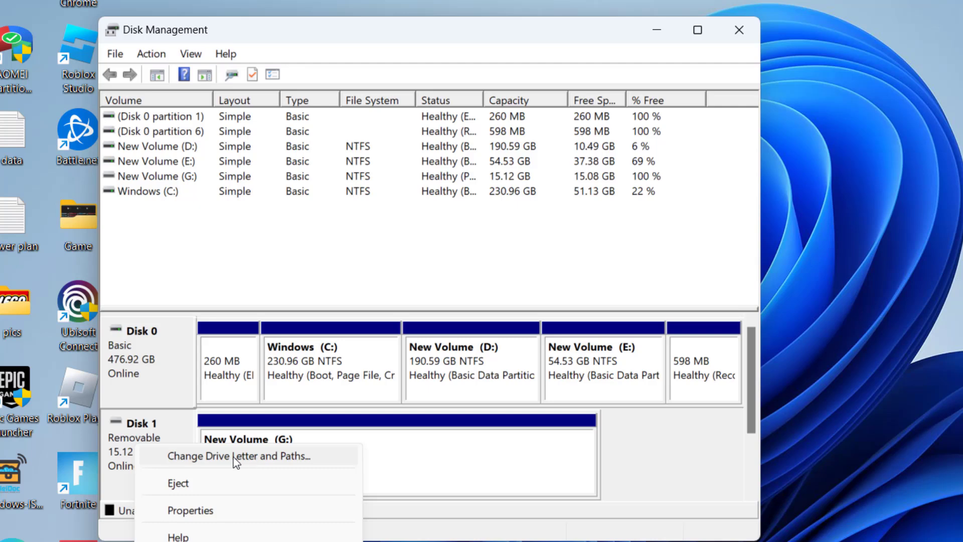
pyautogui.click(253, 456)
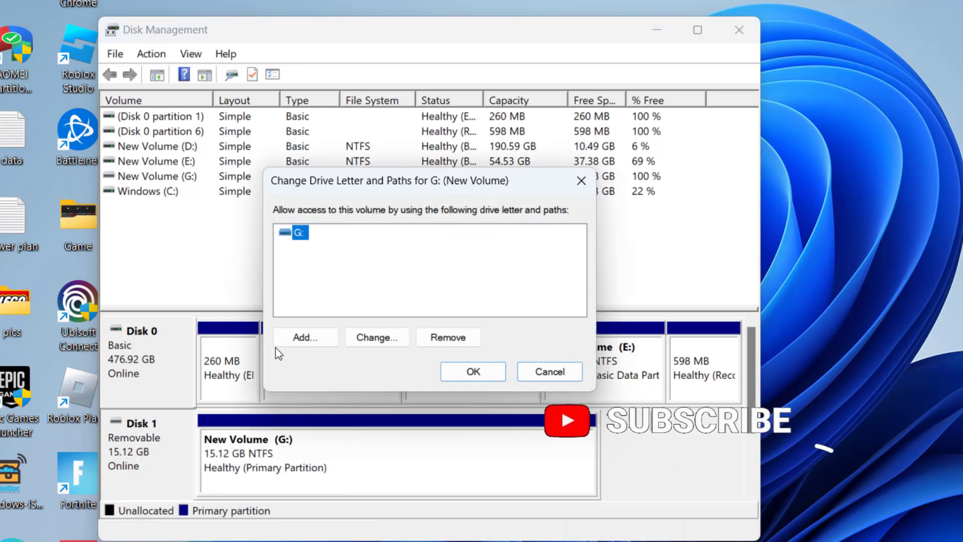
pyautogui.click(377, 340)
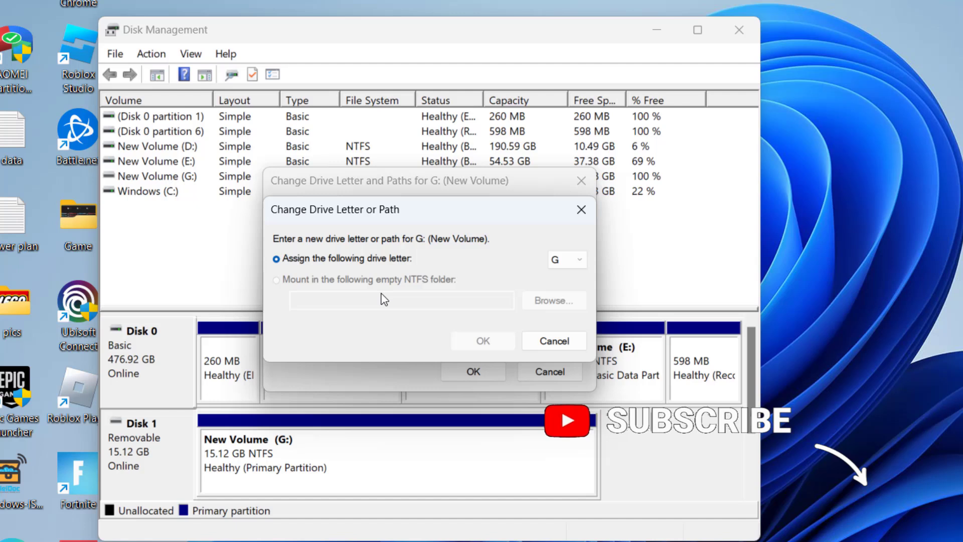
pyautogui.click(565, 266)
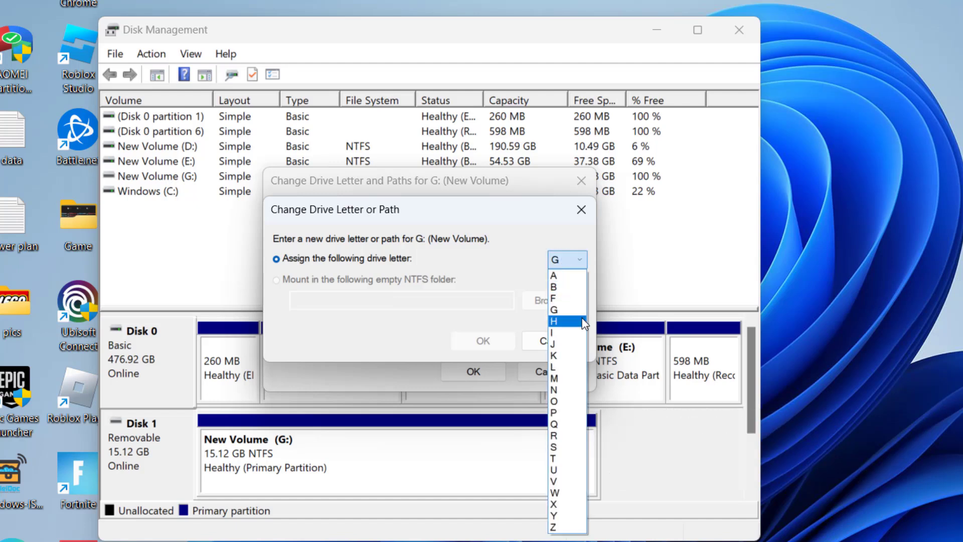
pyautogui.click(555, 526)
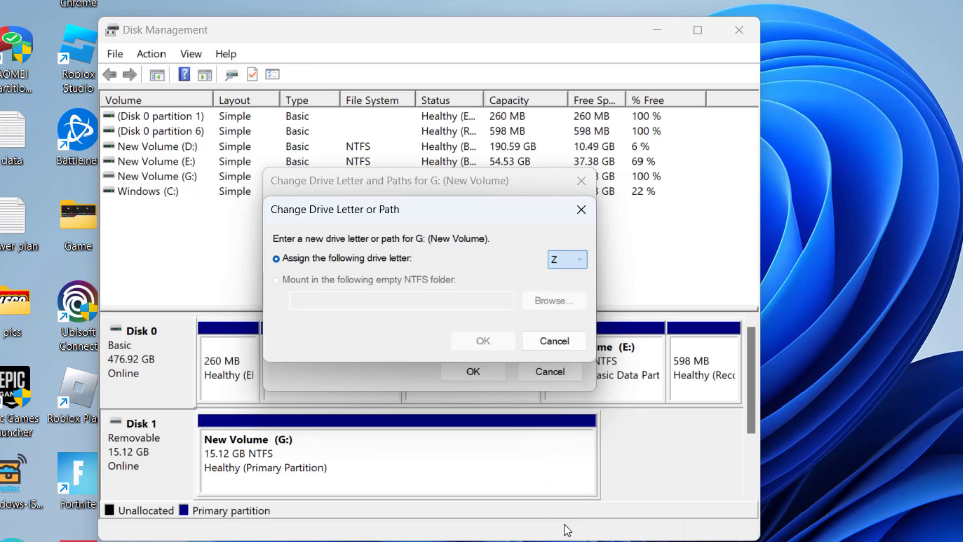
pyautogui.click(485, 343)
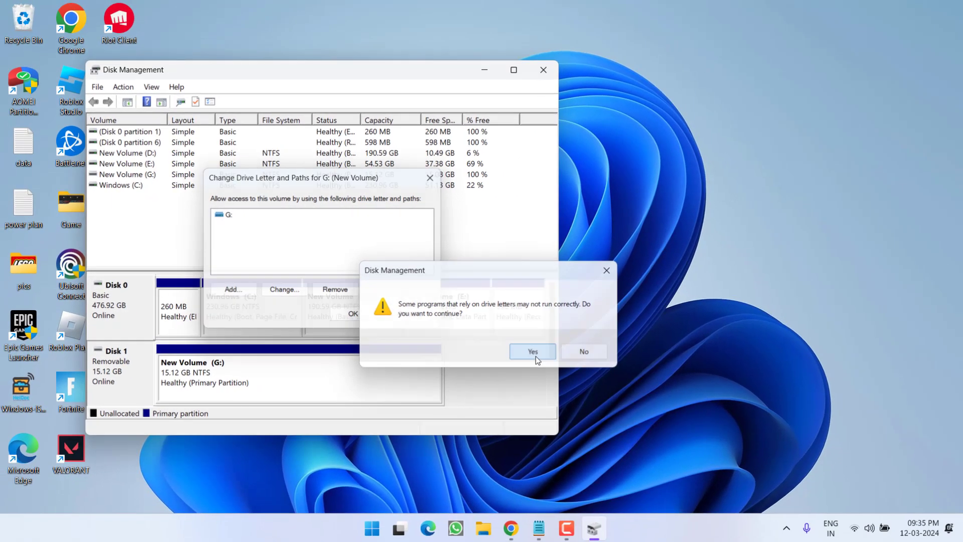
pyautogui.click(724, 424)
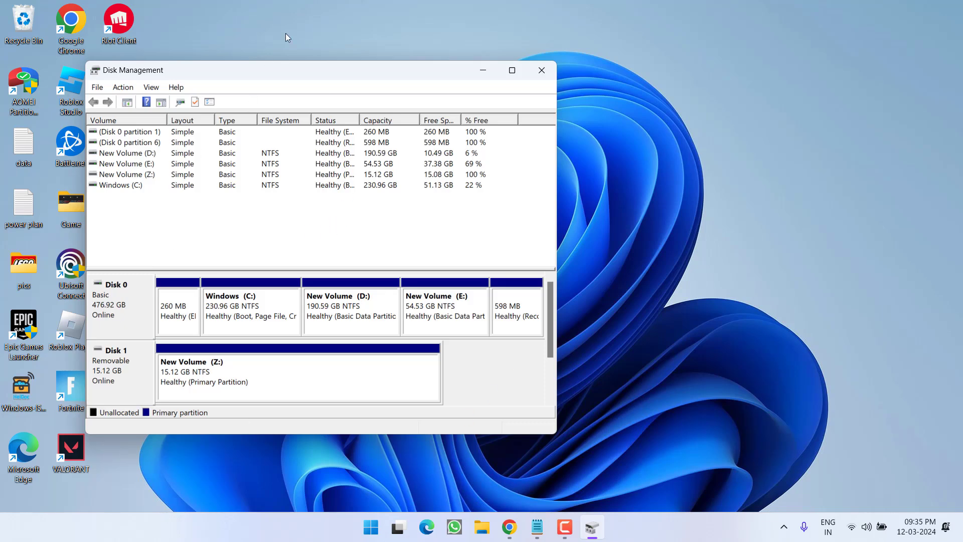
# Step: Confirm the drive shows as New Volume (Z:) in This PC, then search Start for 'cmd'
pyautogui.press('super+e')
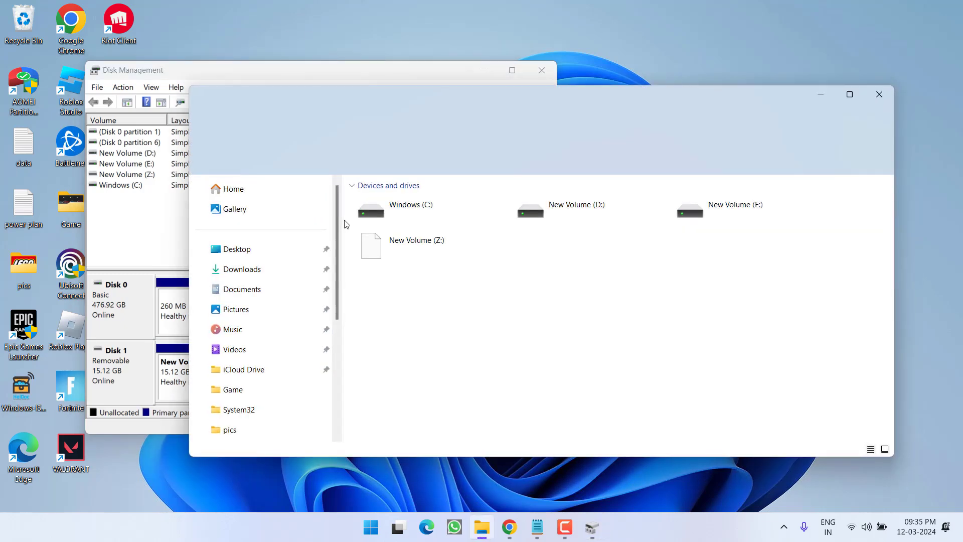
pyautogui.click(440, 250)
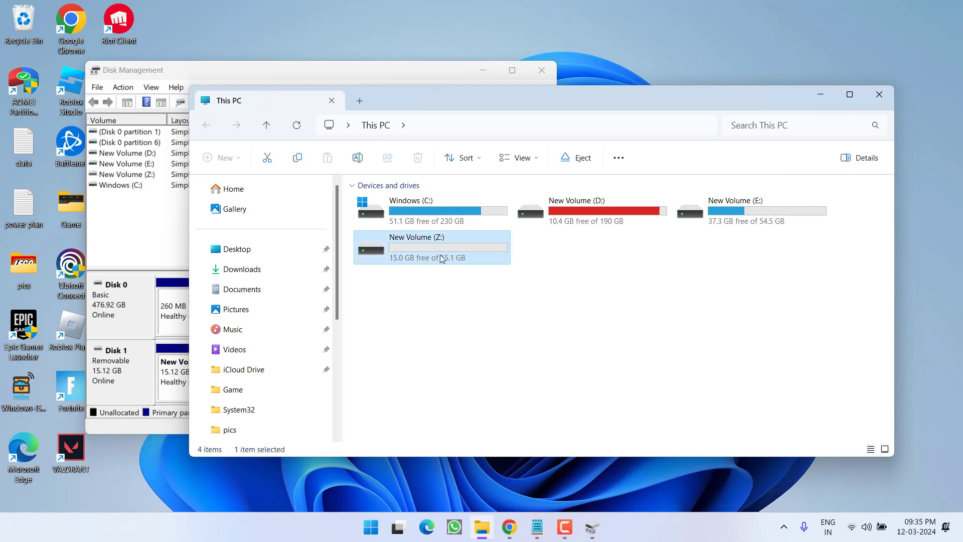
pyautogui.click(879, 94)
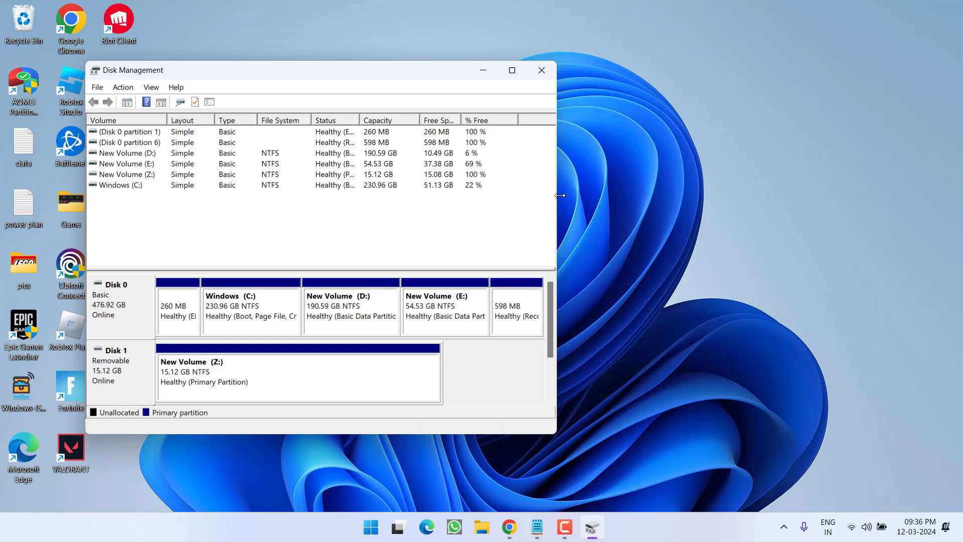
pyautogui.press('super')
pyautogui.write('cm')
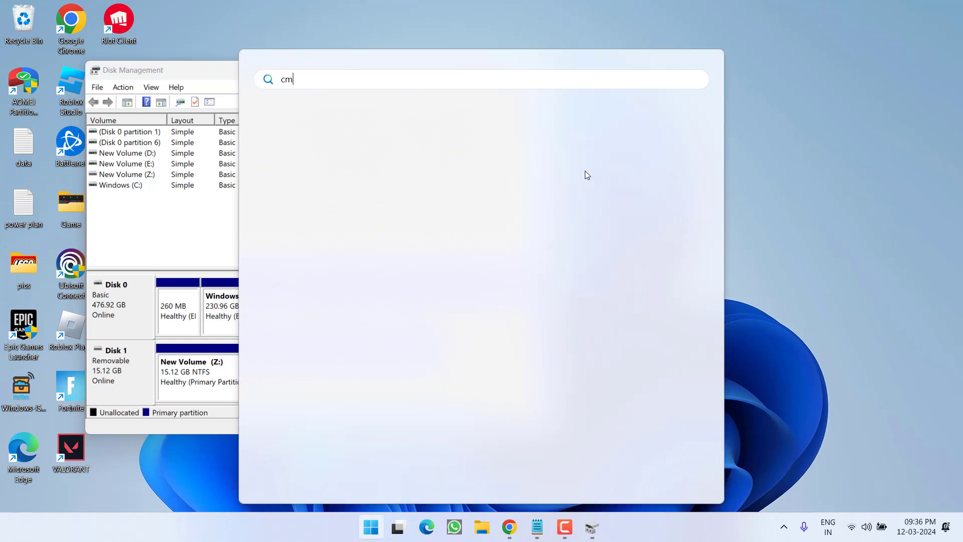
pyautogui.write('d')
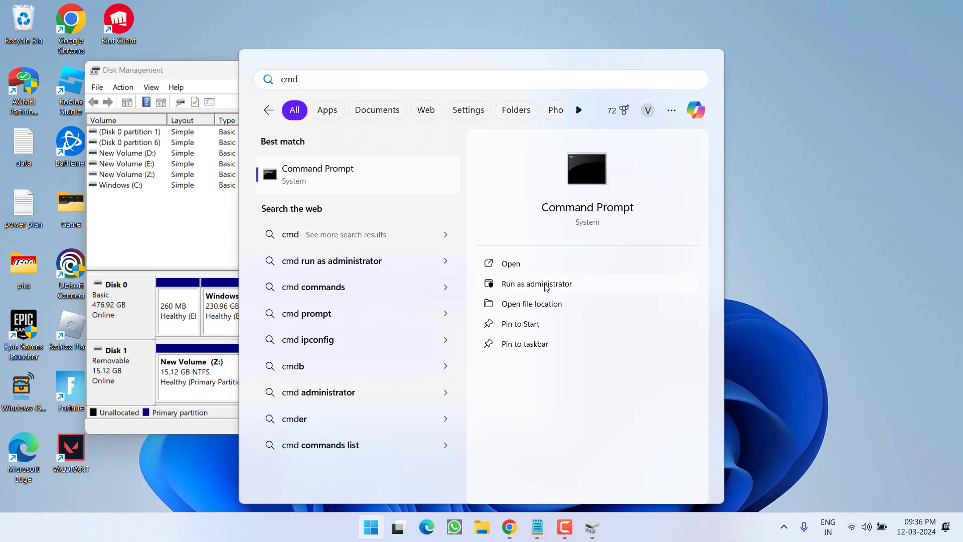
# Step: Start an admin Command Prompt, launch diskpart and list disks, comparing sizes with Disk Management
pyautogui.click(546, 287)
pyautogui.click(450, 363)
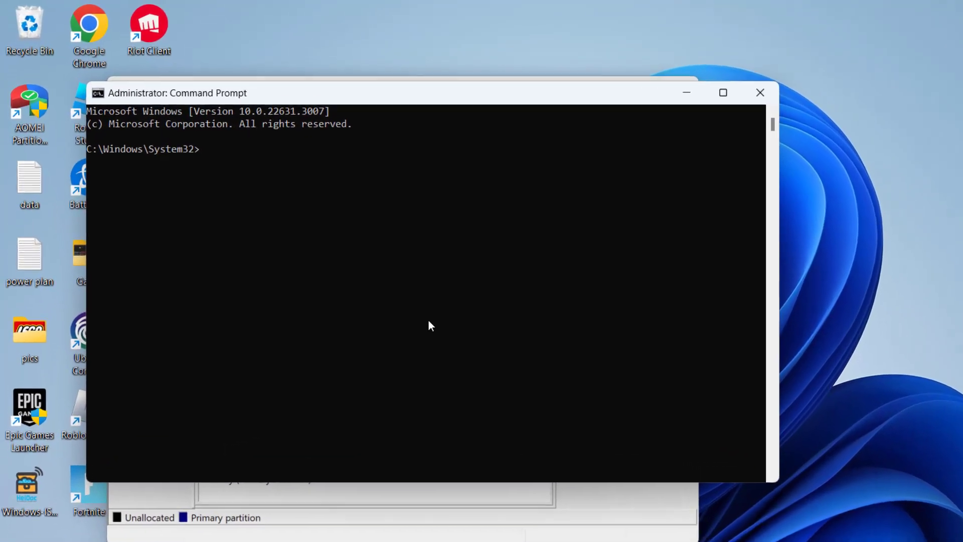
pyautogui.write('diskp')
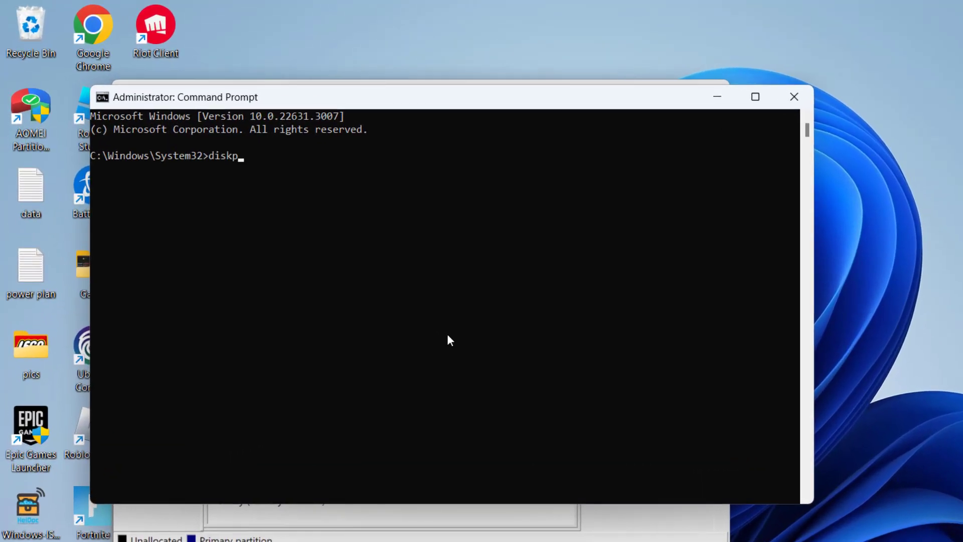
pyautogui.write('art')
pyautogui.press('Return')
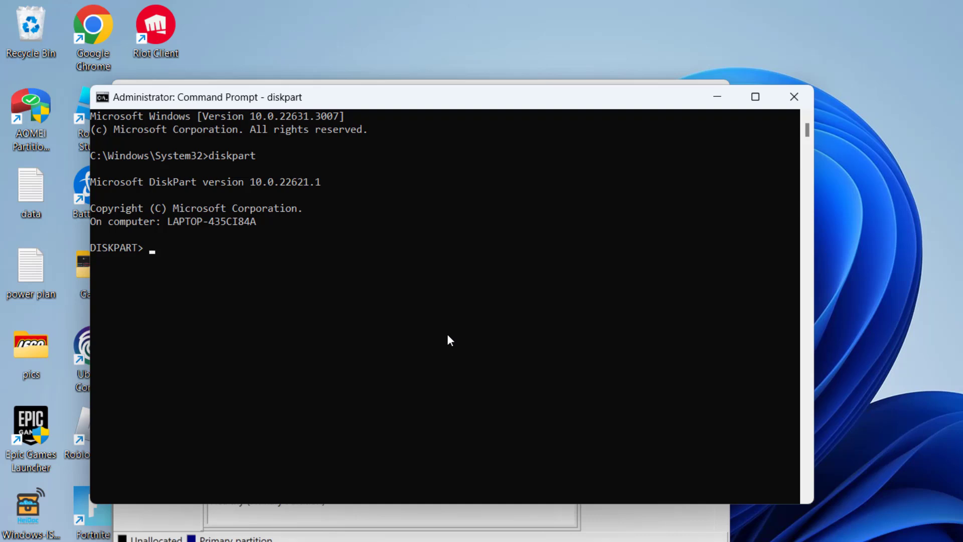
pyautogui.write('list disk')
pyautogui.press('Return')
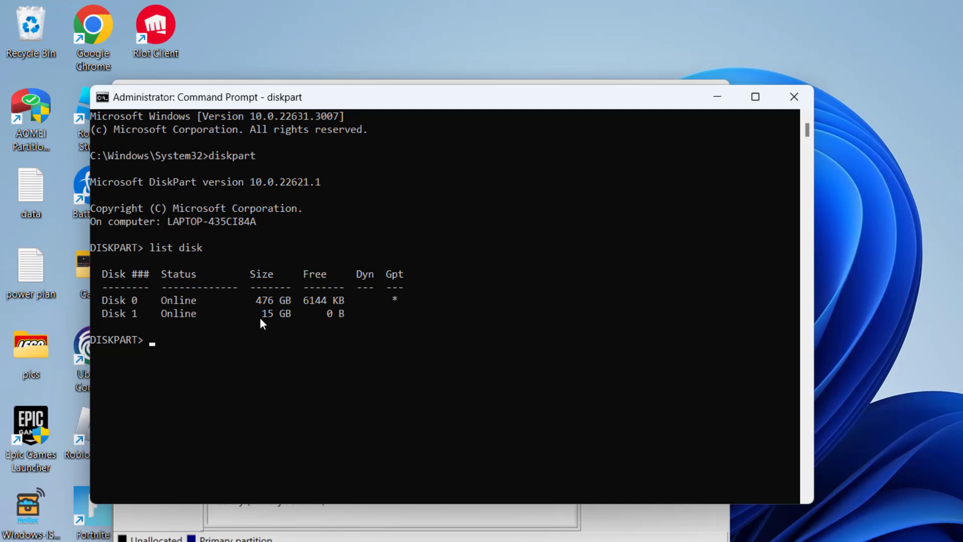
pyautogui.click(301, 517)
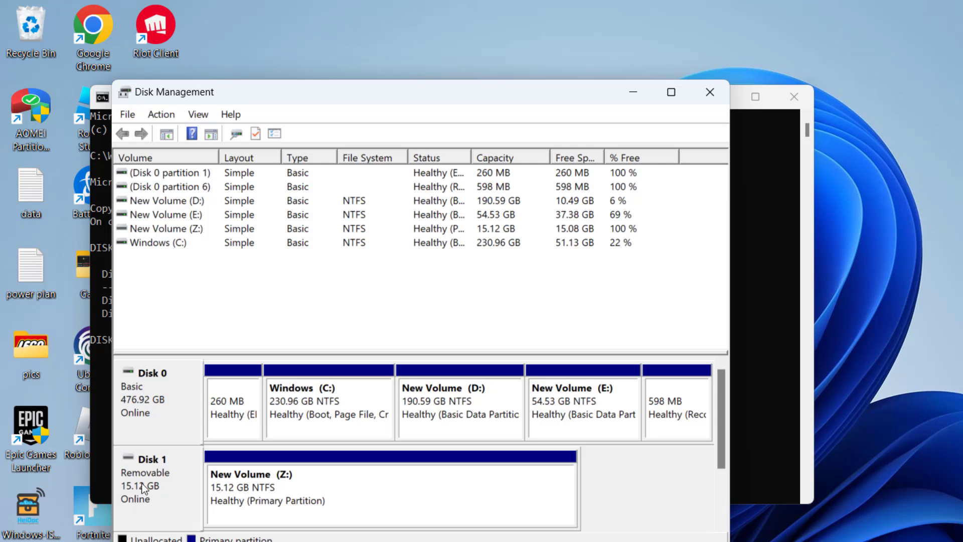
pyautogui.hotkey('alt', 'Tab')
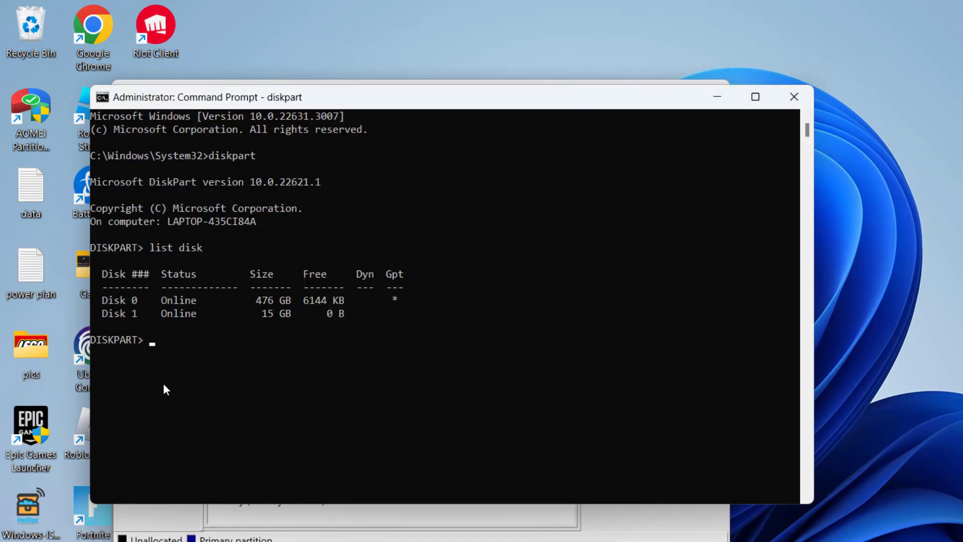
# Step: Select disk 1, clean it, and run convert gpt
pyautogui.write('select disk')
pyautogui.write('1')
pyautogui.press('Return')
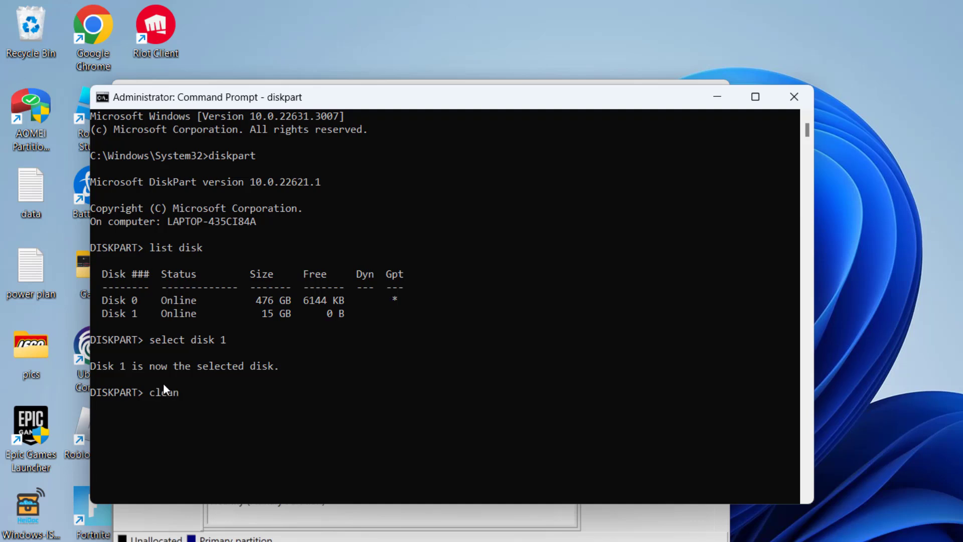
pyautogui.press('Return')
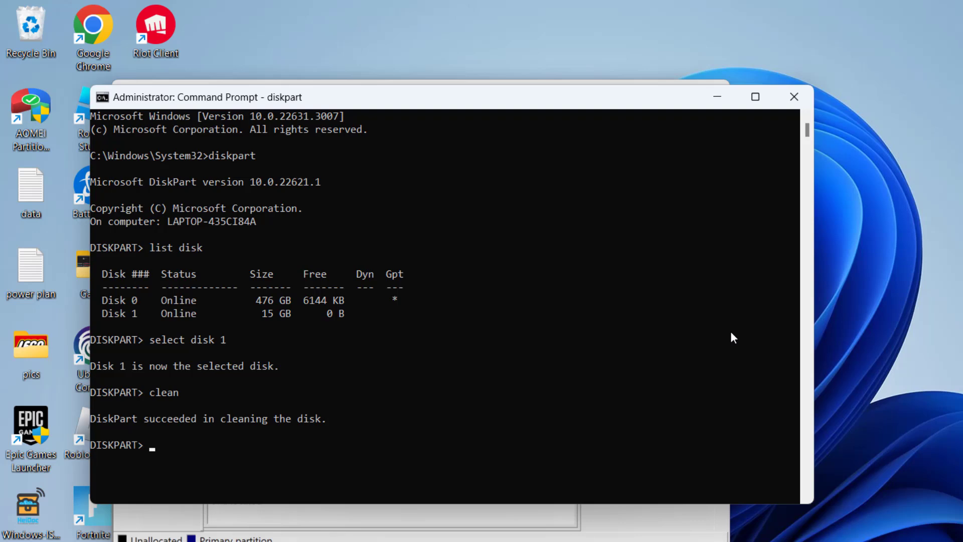
pyautogui.write('convert gpt')
pyautogui.press('Return')
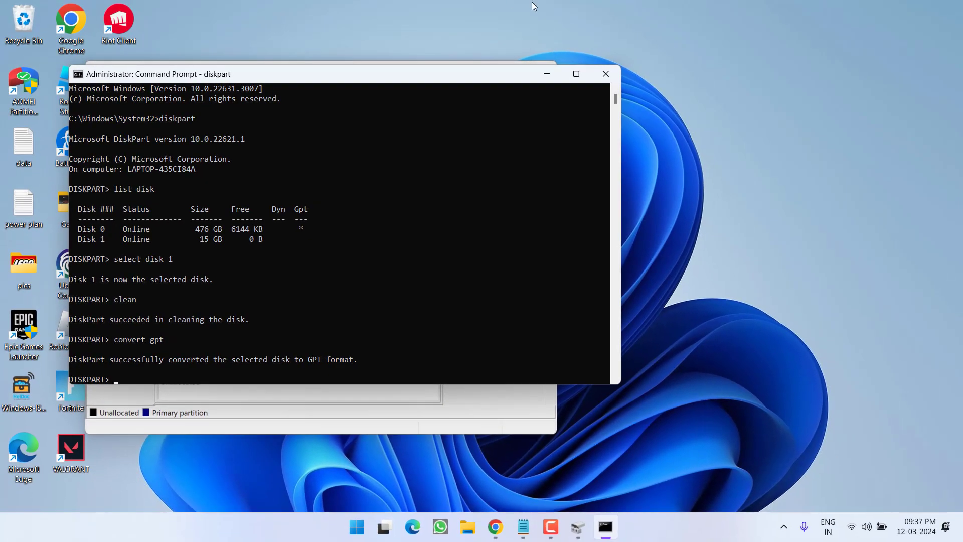
# Step: Start a New Simple Volume on Disk 1's unallocated space using the full 15 GB size
pyautogui.click(605, 73)
pyautogui.rightClick(224, 366)
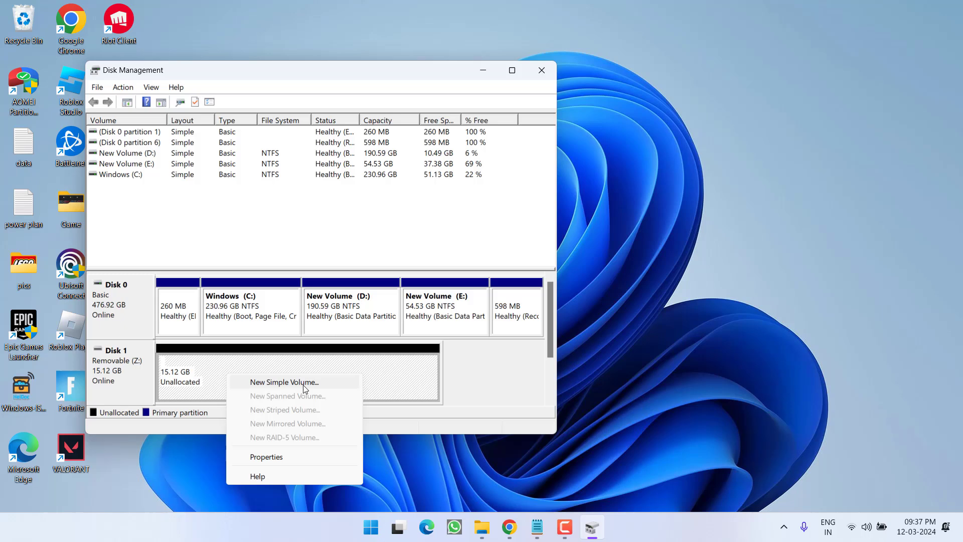
pyautogui.click(284, 382)
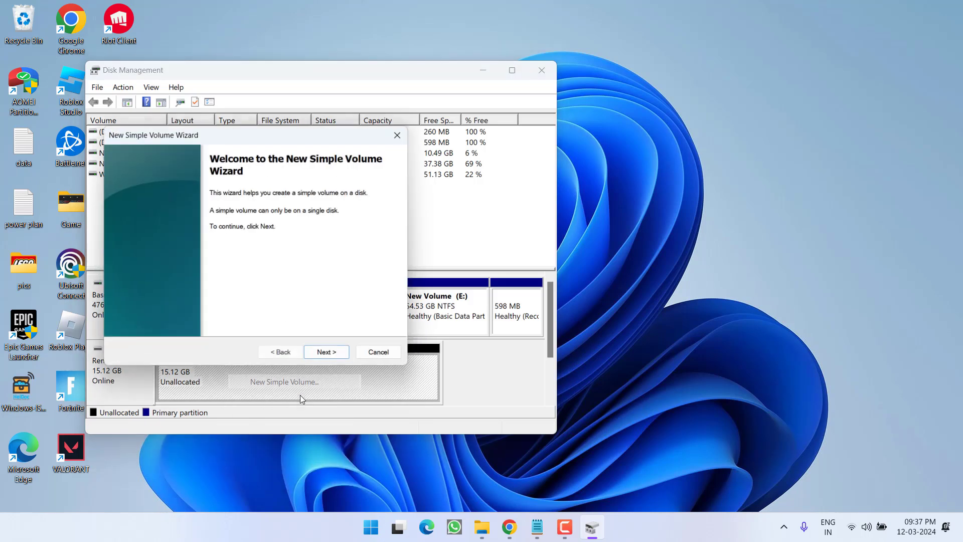
pyautogui.click(333, 354)
pyautogui.click(330, 359)
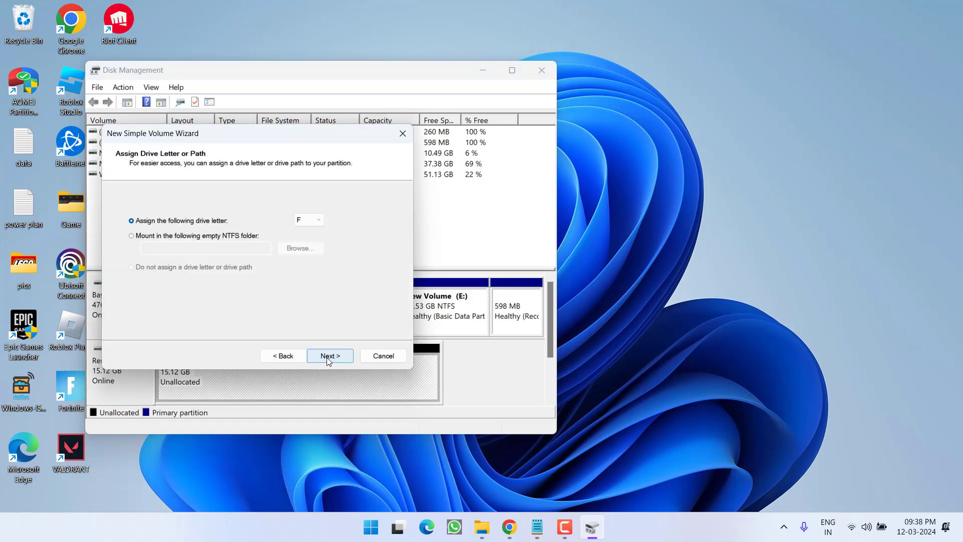
# Step: Assign drive letter G, format as NTFS, and finish the wizard
pyautogui.click(307, 220)
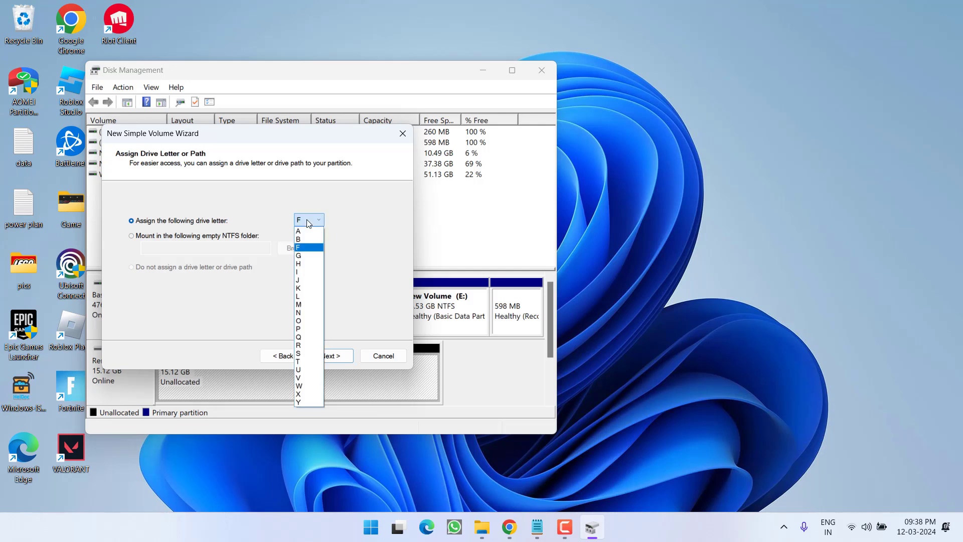
pyautogui.click(306, 248)
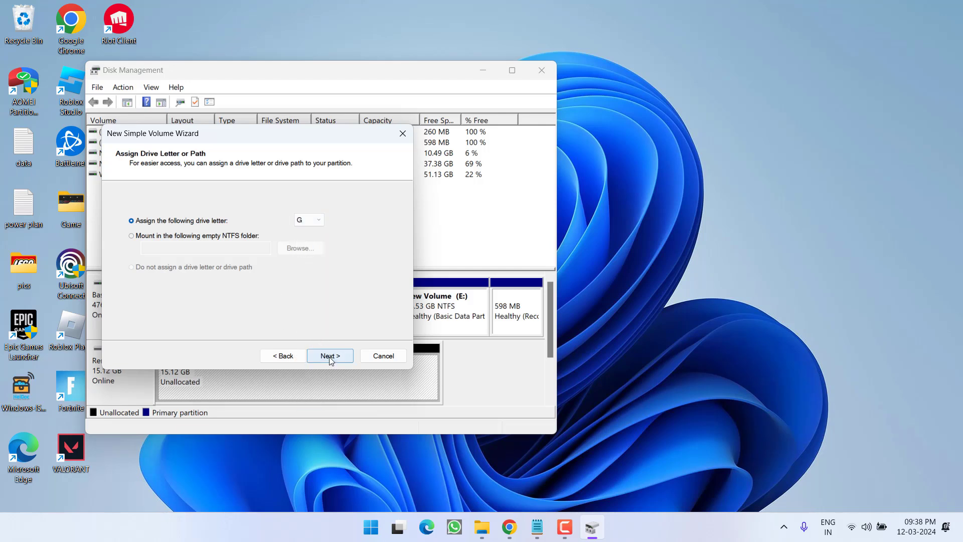
pyautogui.click(329, 357)
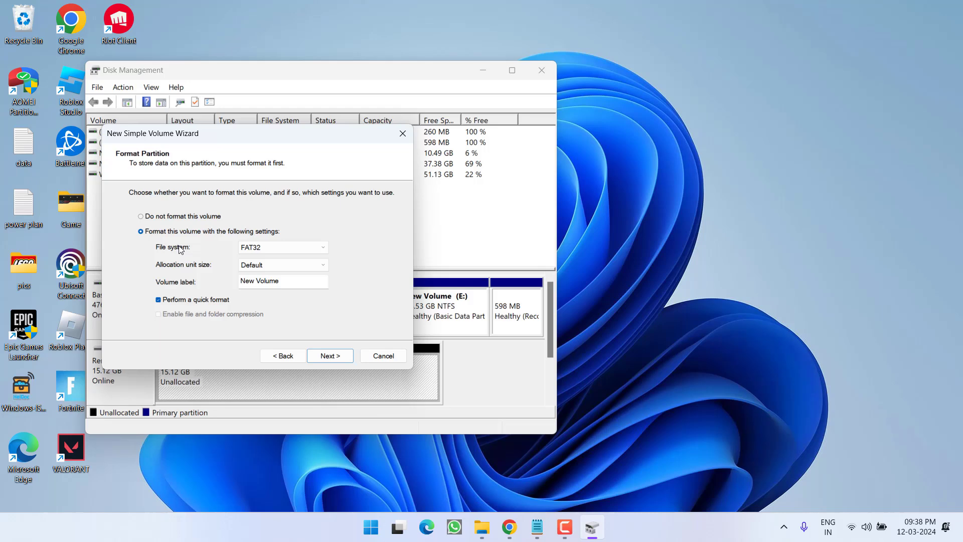
pyautogui.click(273, 248)
pyautogui.click(271, 256)
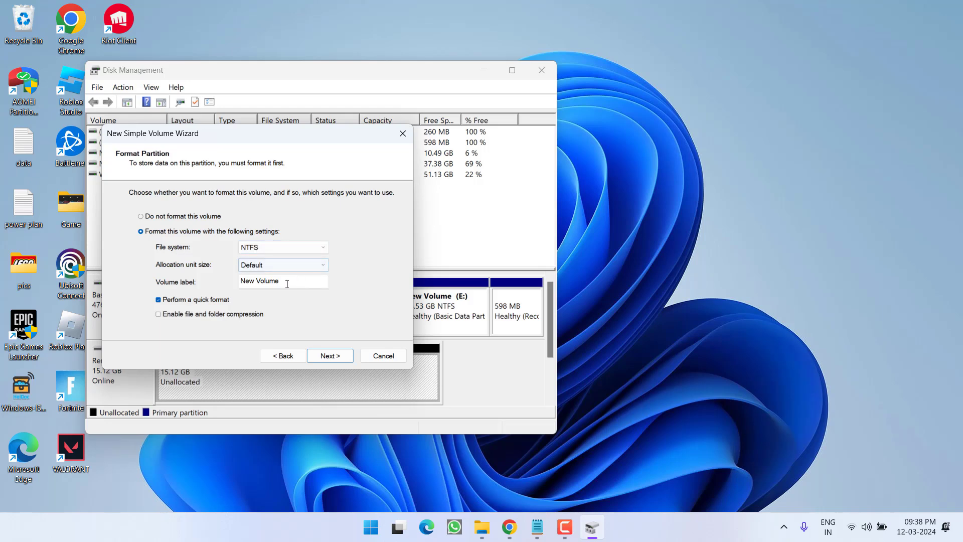
pyautogui.click(330, 354)
pyautogui.click(330, 354)
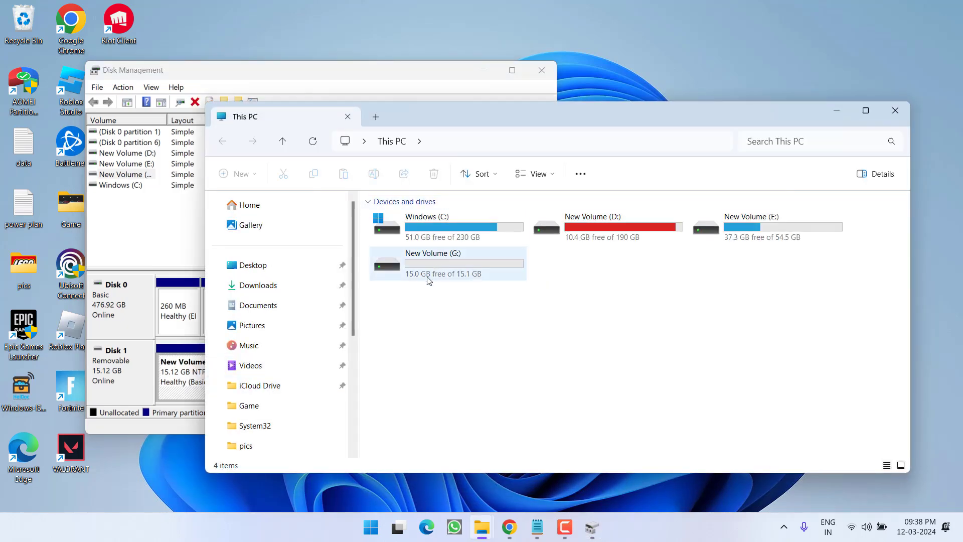
# Step: Open the new G: volume to confirm it's empty, then close Explorer and Disk Management
pyautogui.doubleClick(429, 280)
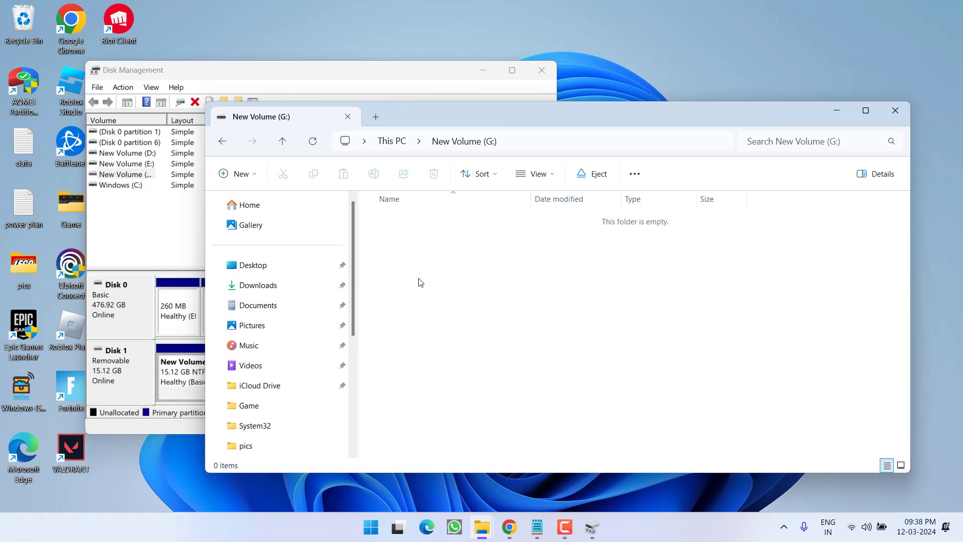
pyautogui.click(896, 111)
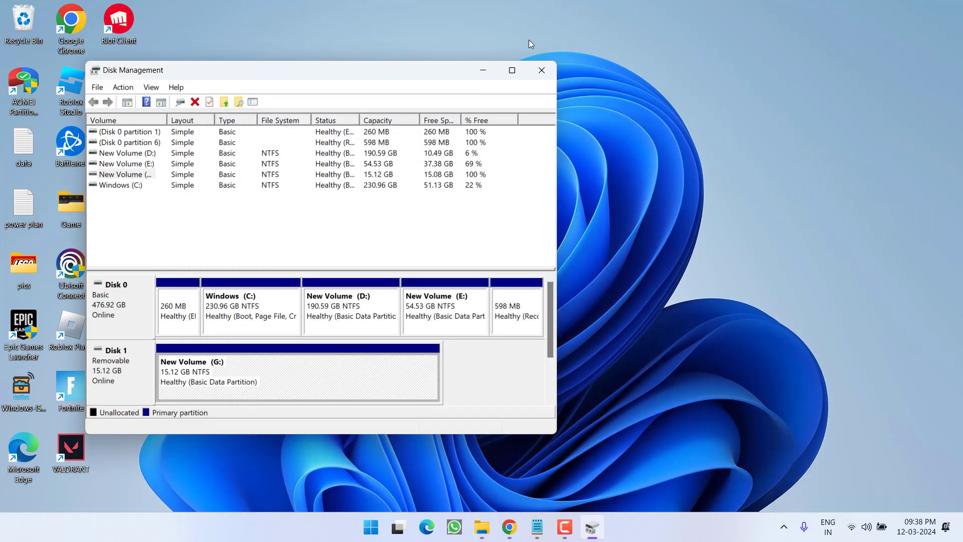
pyautogui.click(538, 69)
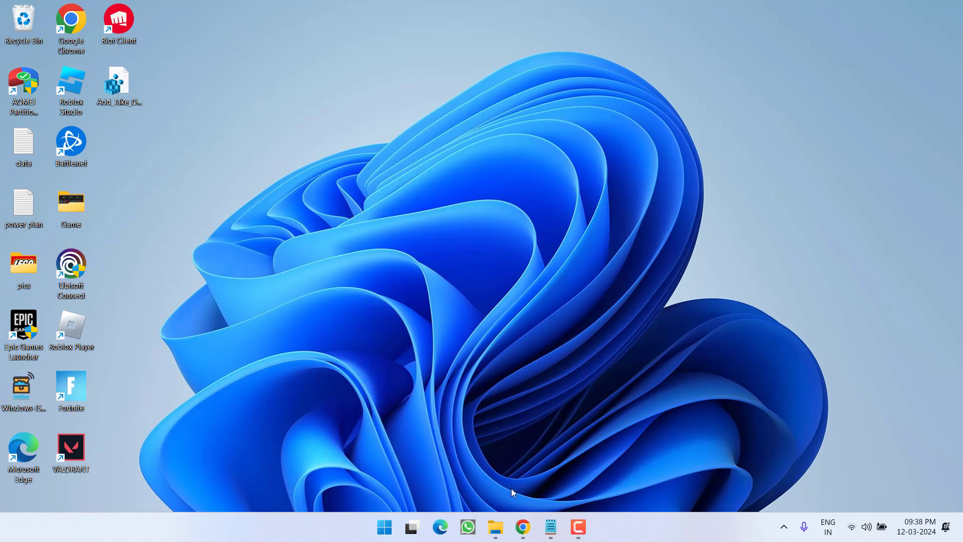
# Step: Switch Chrome from the YouTube Studio tab to the empty new tab and minimize it
pyautogui.click(523, 526)
pyautogui.click(69, 7)
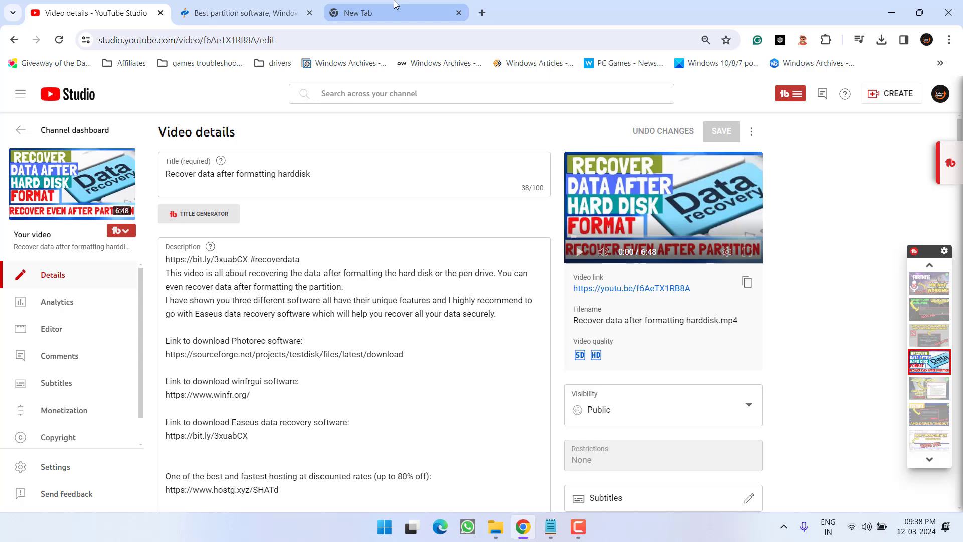
pyautogui.click(357, 13)
pyautogui.click(892, 13)
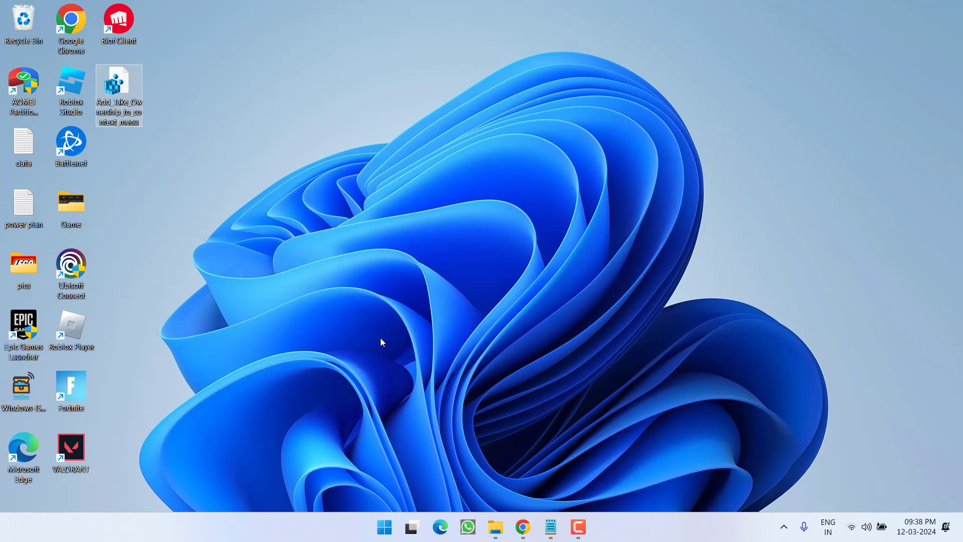
# Step: Download the EaseUS Partition Master free trial installer to the Desktop and run it
pyautogui.click(523, 527)
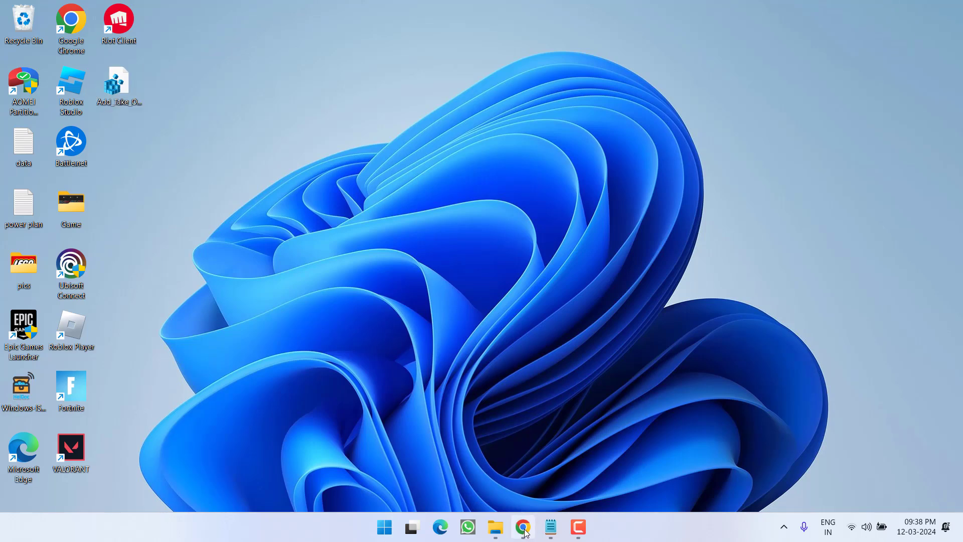
pyautogui.click(216, 11)
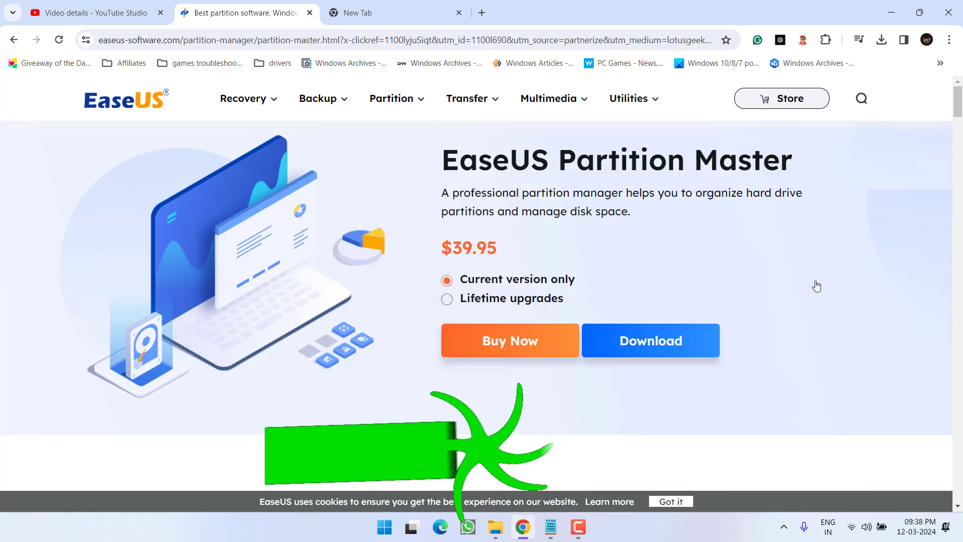
pyautogui.scroll(-5, 403, 271)
pyautogui.scroll(-14, 402, 271)
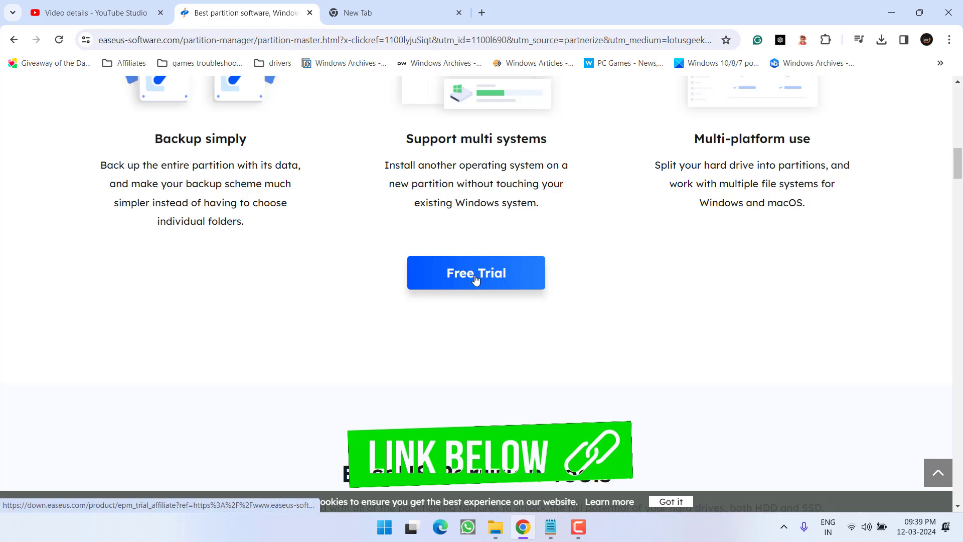
pyautogui.click(471, 275)
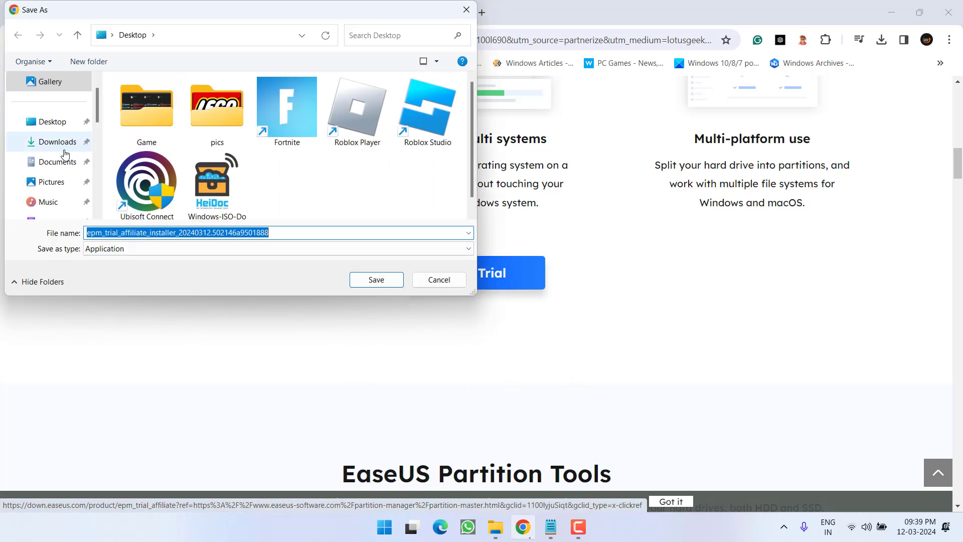
pyautogui.click(57, 123)
pyautogui.click(371, 280)
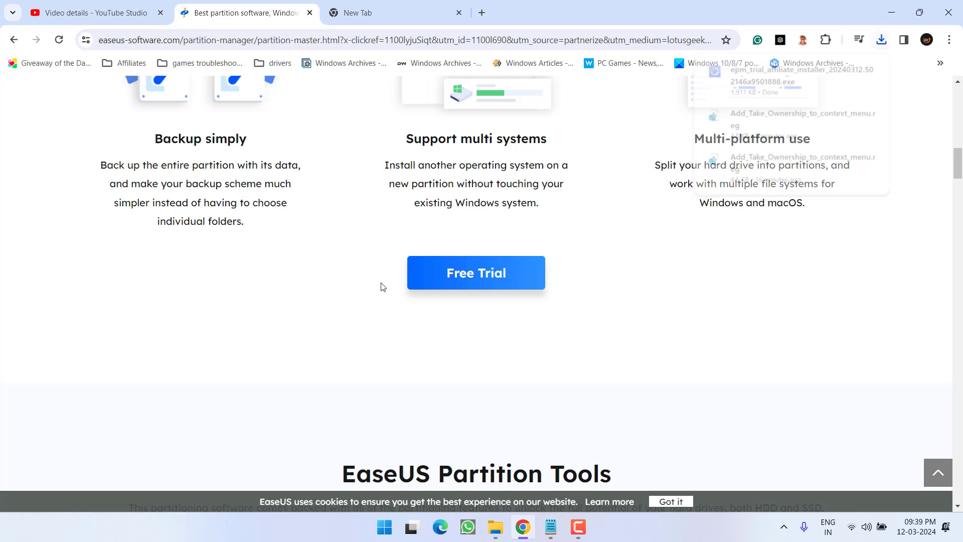
pyautogui.click(775, 85)
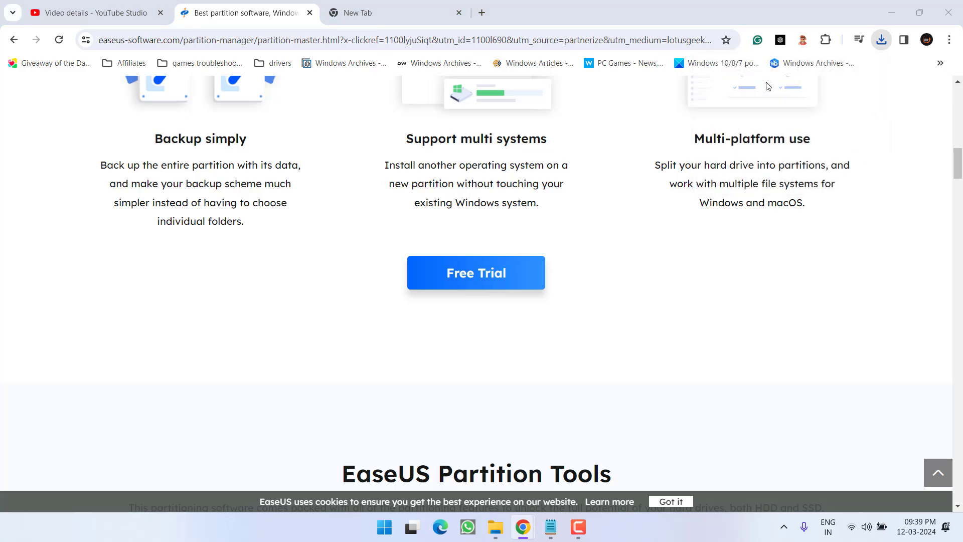
# Step: Approve the UAC prompt, install EaseUS Partition Master, and launch it with Start Now
pyautogui.click(893, 10)
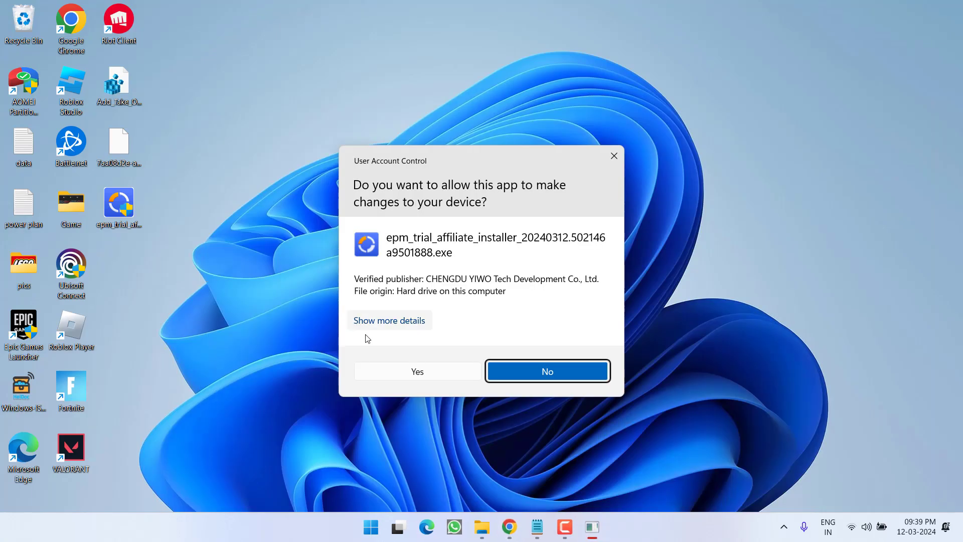
pyautogui.click(386, 376)
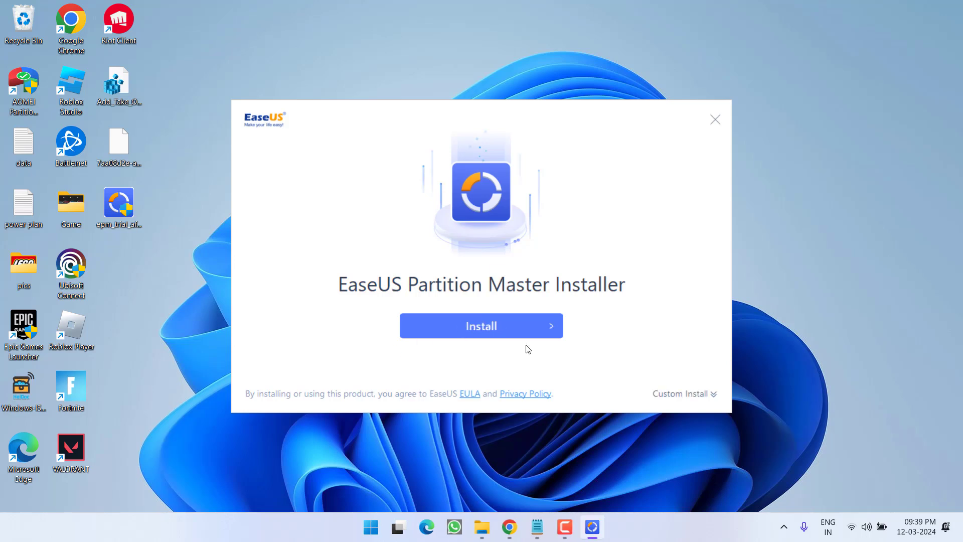
pyautogui.click(474, 329)
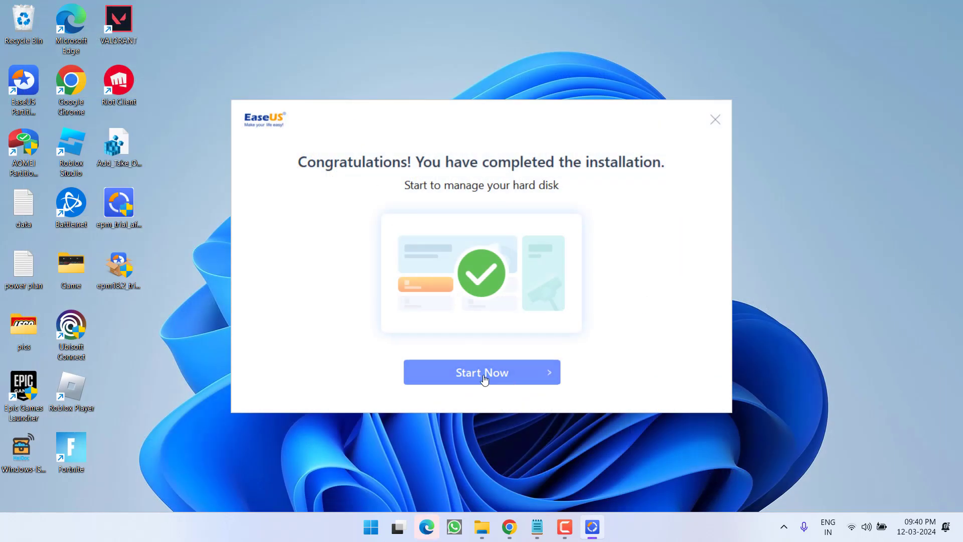
pyautogui.click(494, 382)
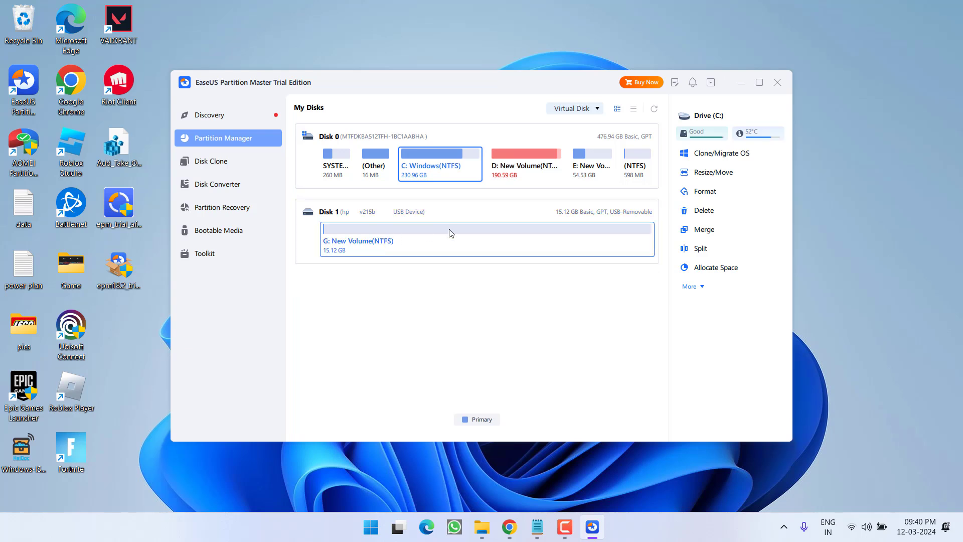
# Step: Run Check File System on G: with 'Try to fix errors' enabled; it finds 0 KB bad sectors
pyautogui.click(420, 251)
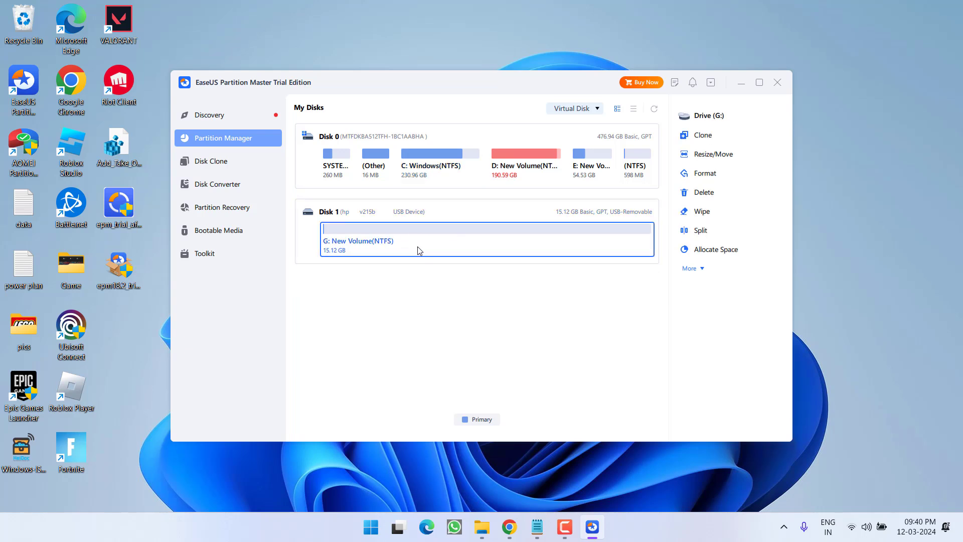
pyautogui.rightClick(420, 250)
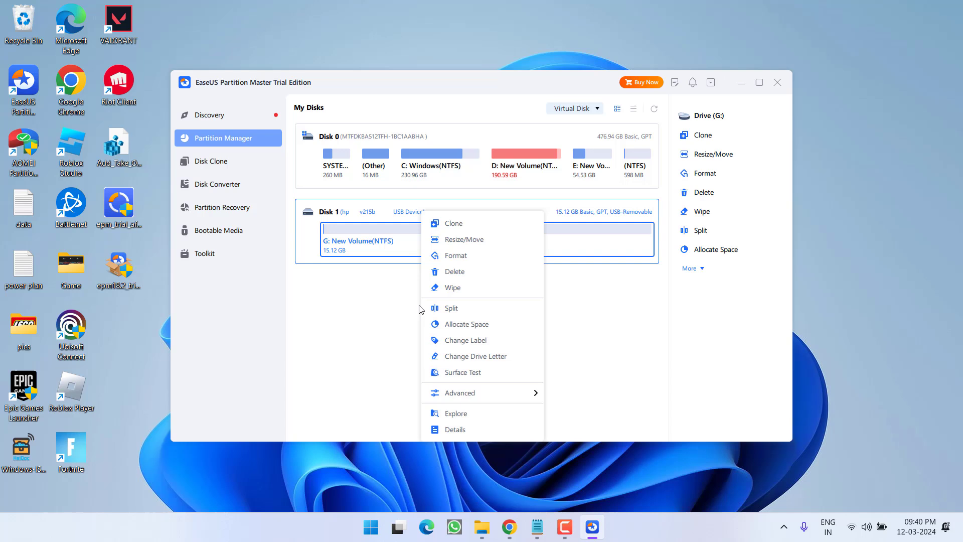
pyautogui.moveTo(526, 396)
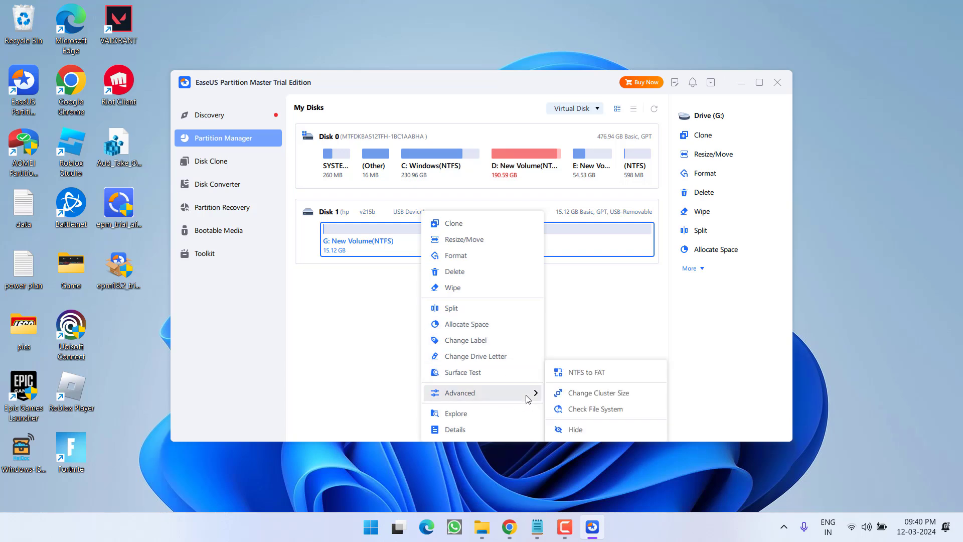
pyautogui.click(605, 409)
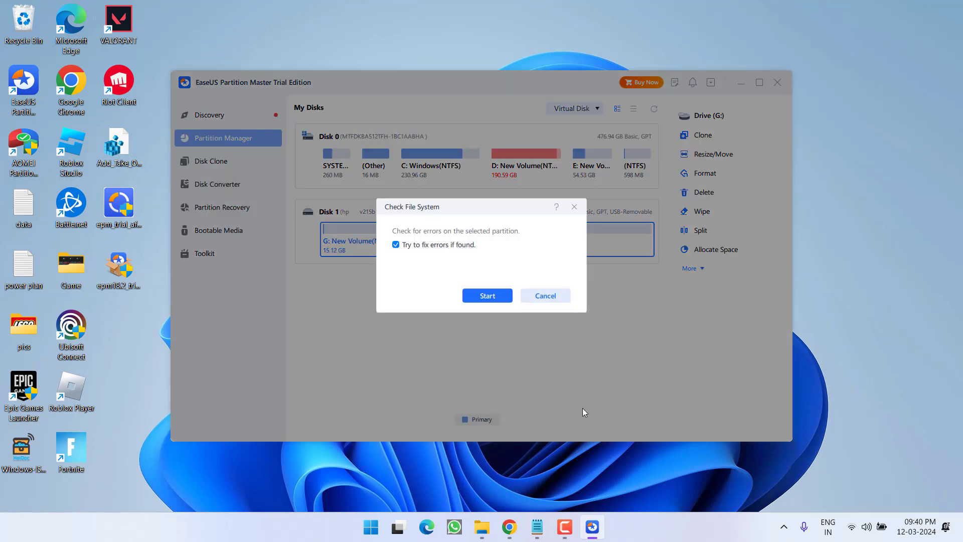
pyautogui.click(495, 297)
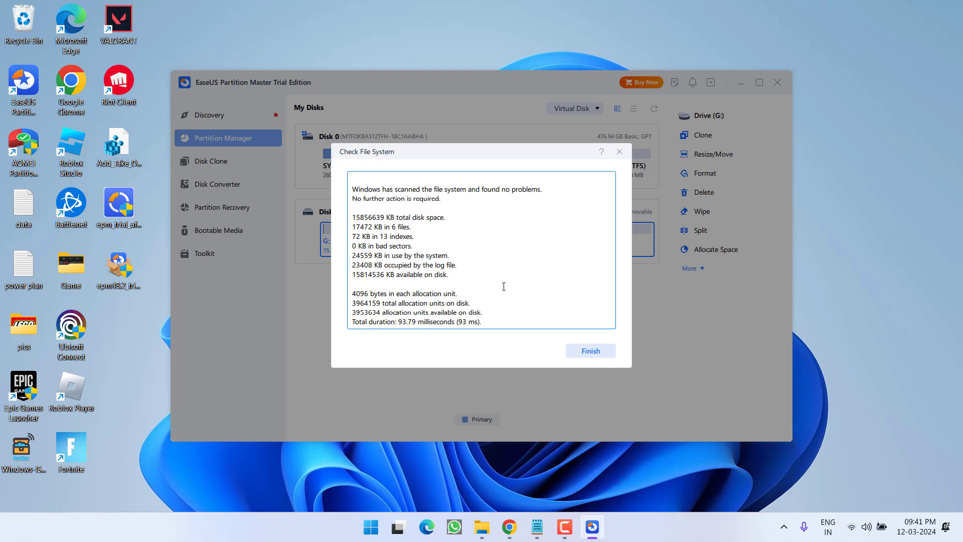
# Step: Dismiss the file system check results and close EaseUS Partition Master
pyautogui.click(592, 352)
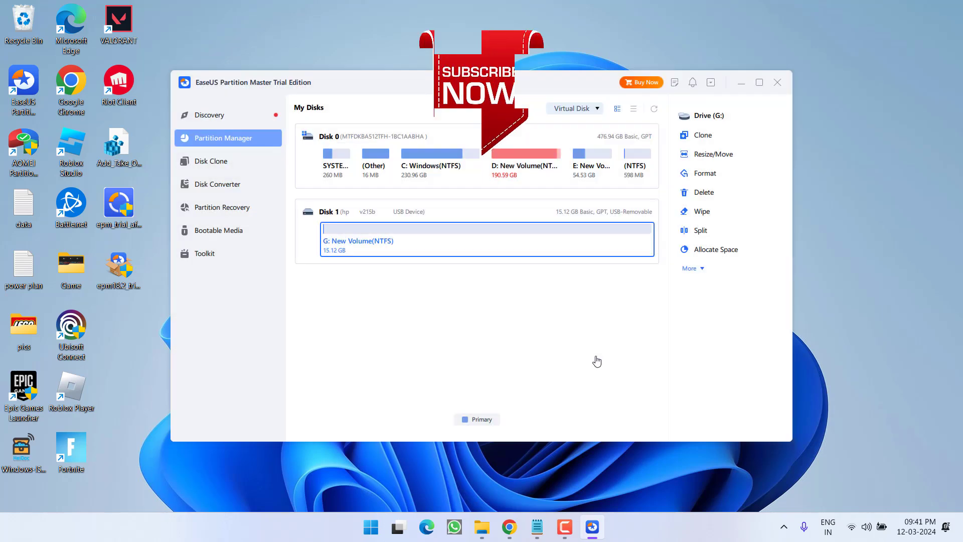
pyautogui.click(775, 85)
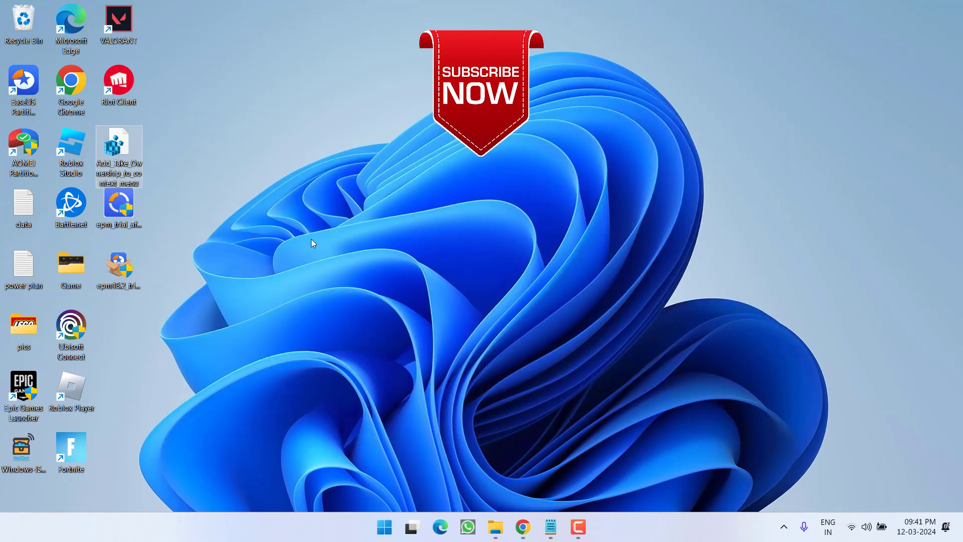